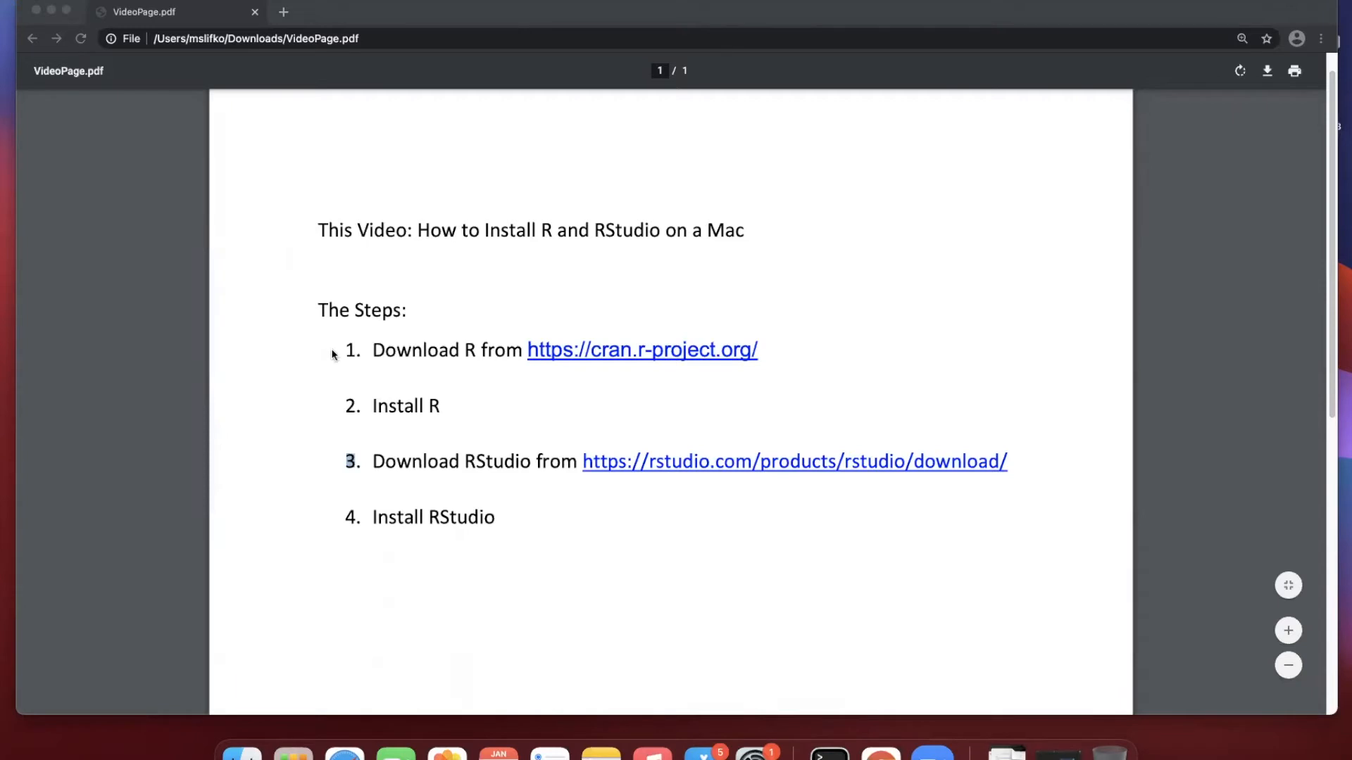
- Open cran.r-project.org in a new browser tab and go to the R downloads for (Mac) OS X
click(284, 12)
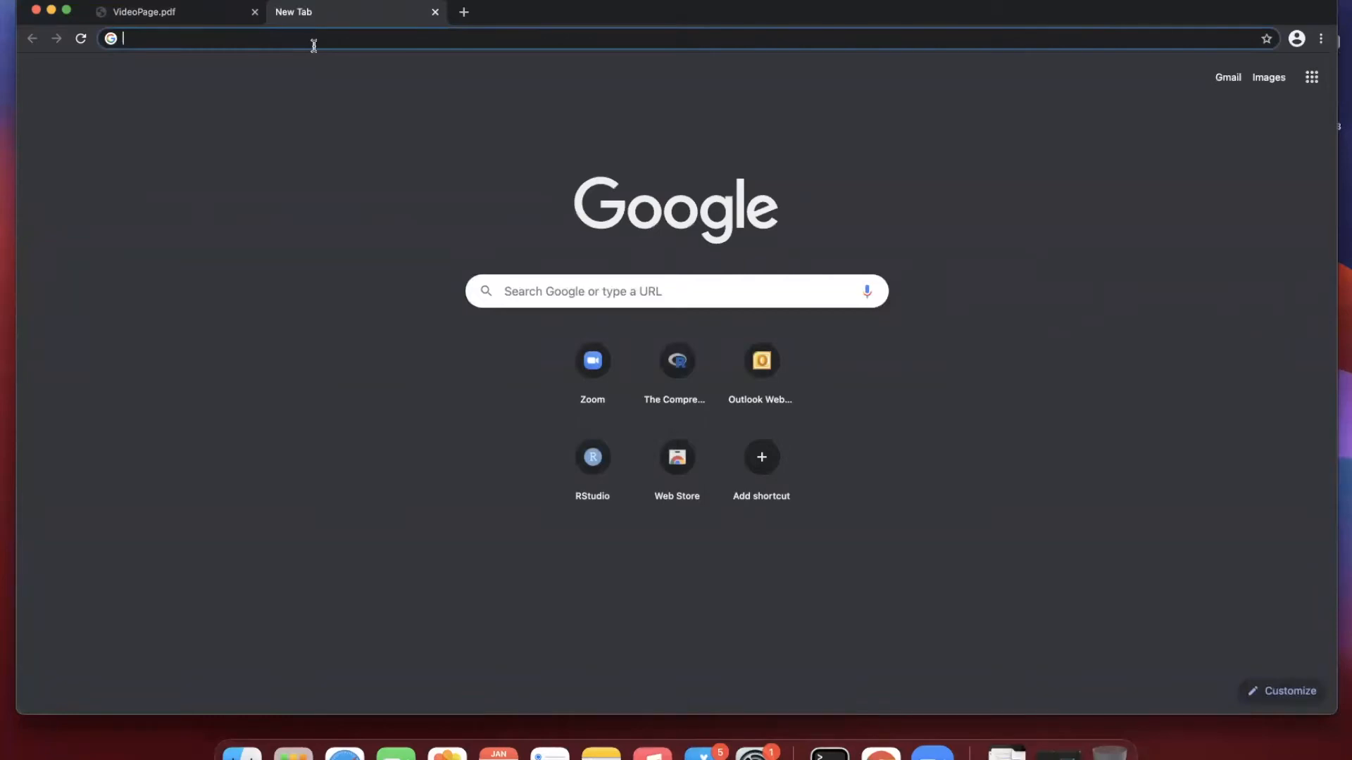
text(cran.)
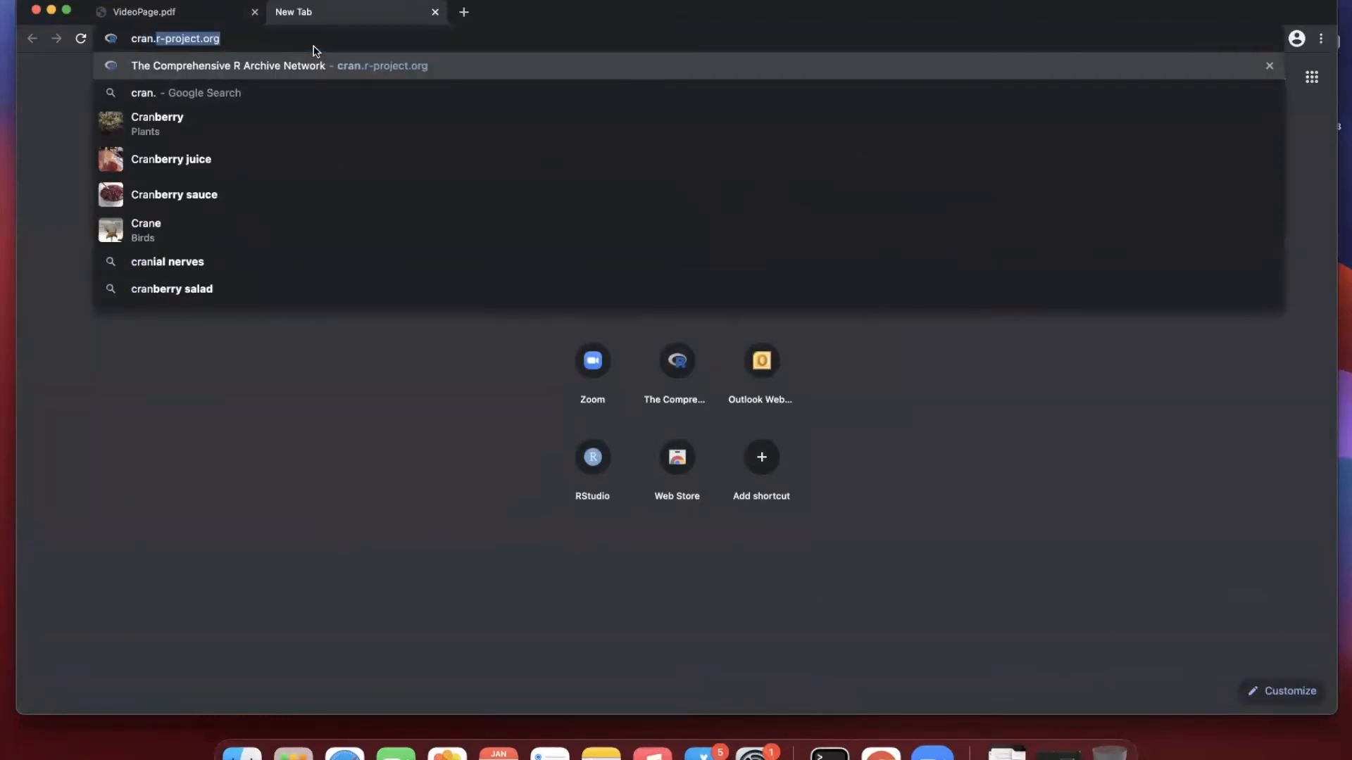
text(r-p)
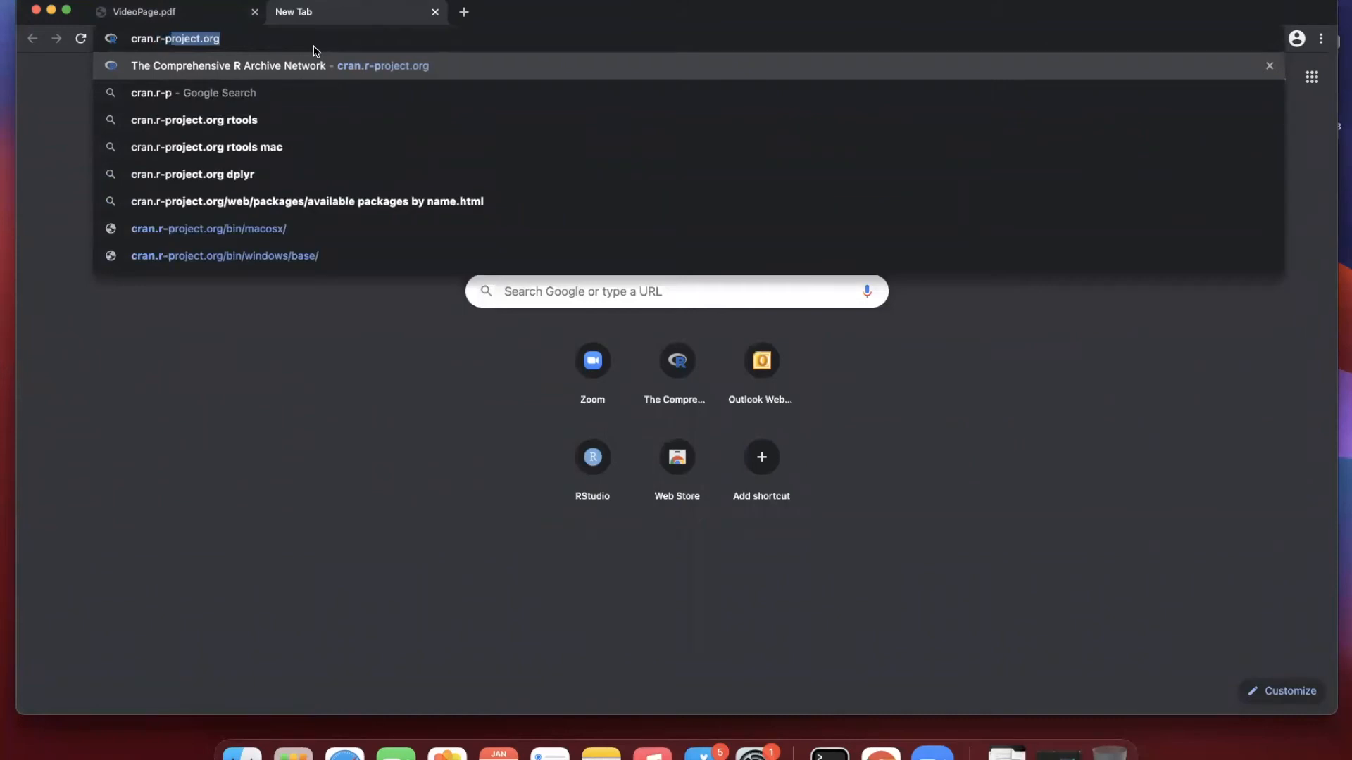
text(roject)
key(Return)
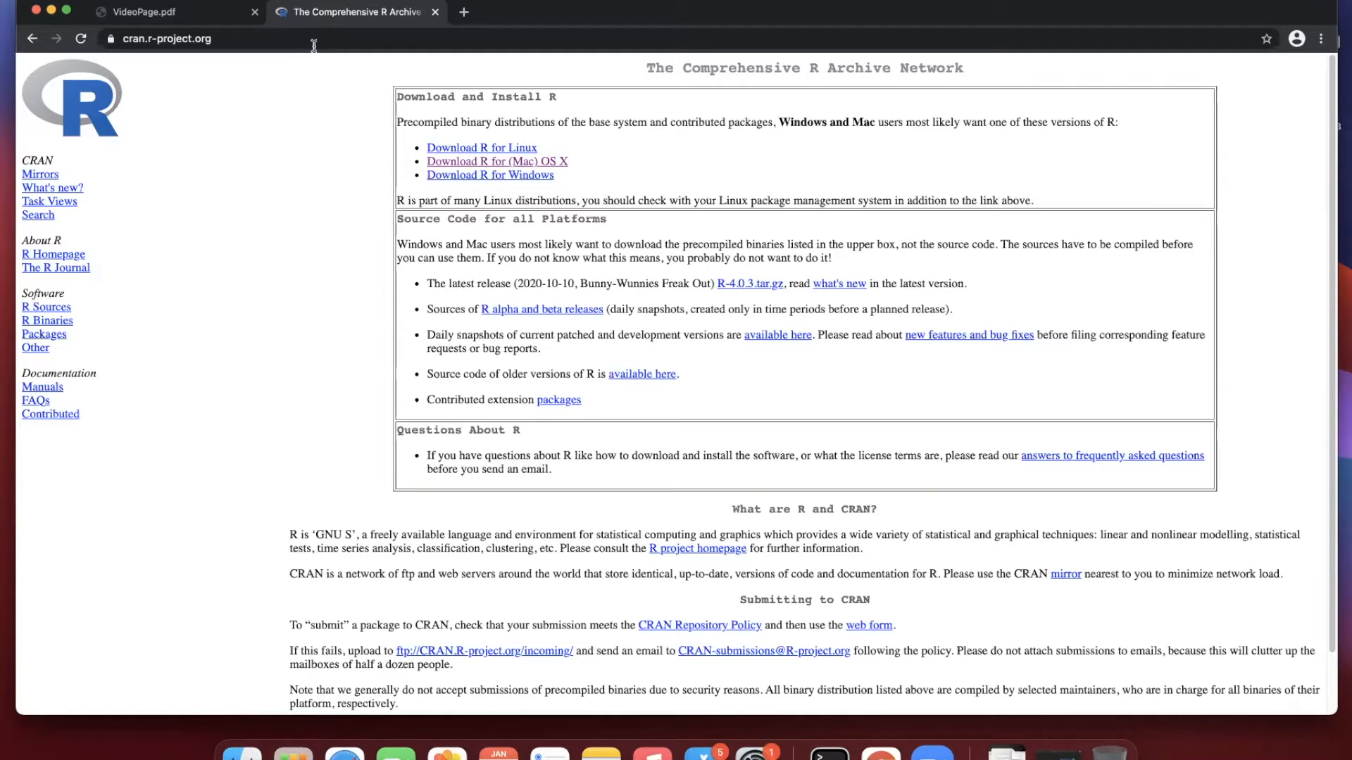
click(551, 162)
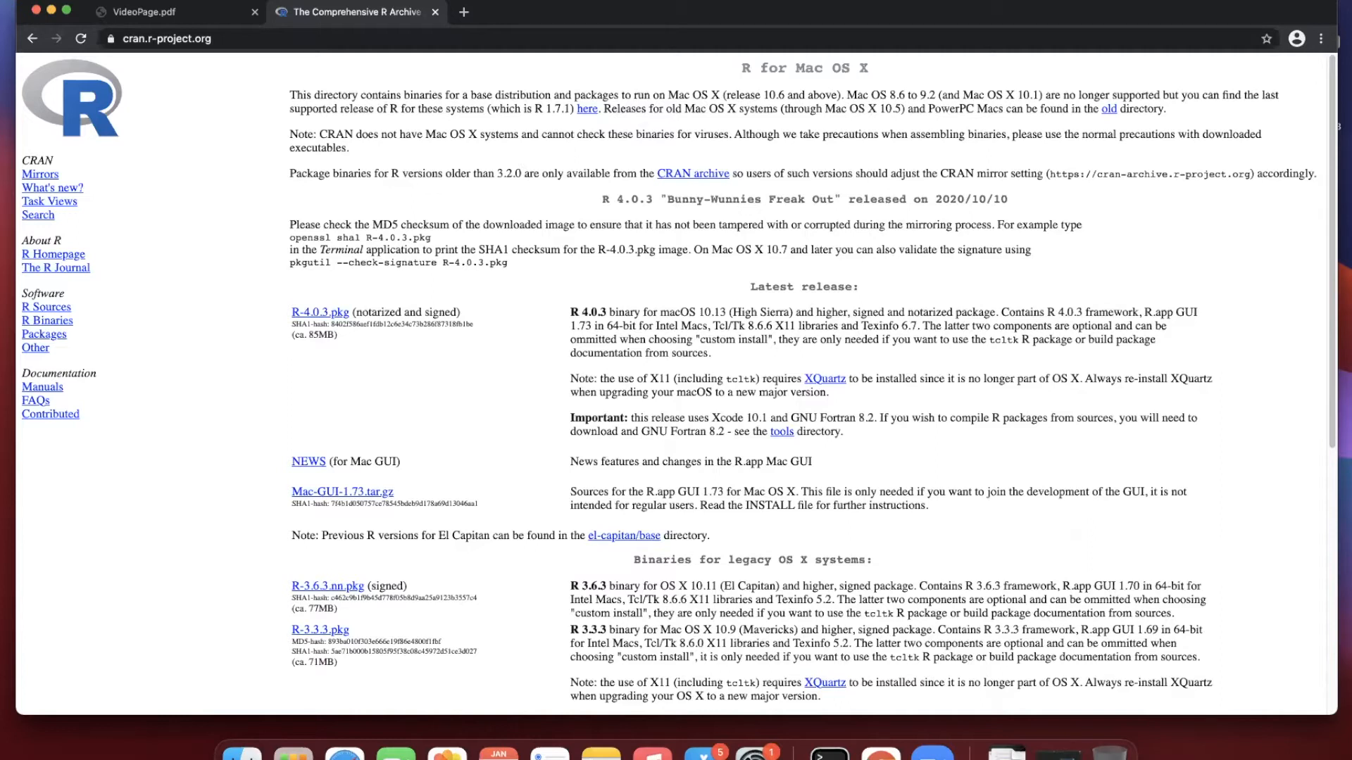
- Check the Mac's installed macOS version in the system overview, and close the overview
click(17, 1)
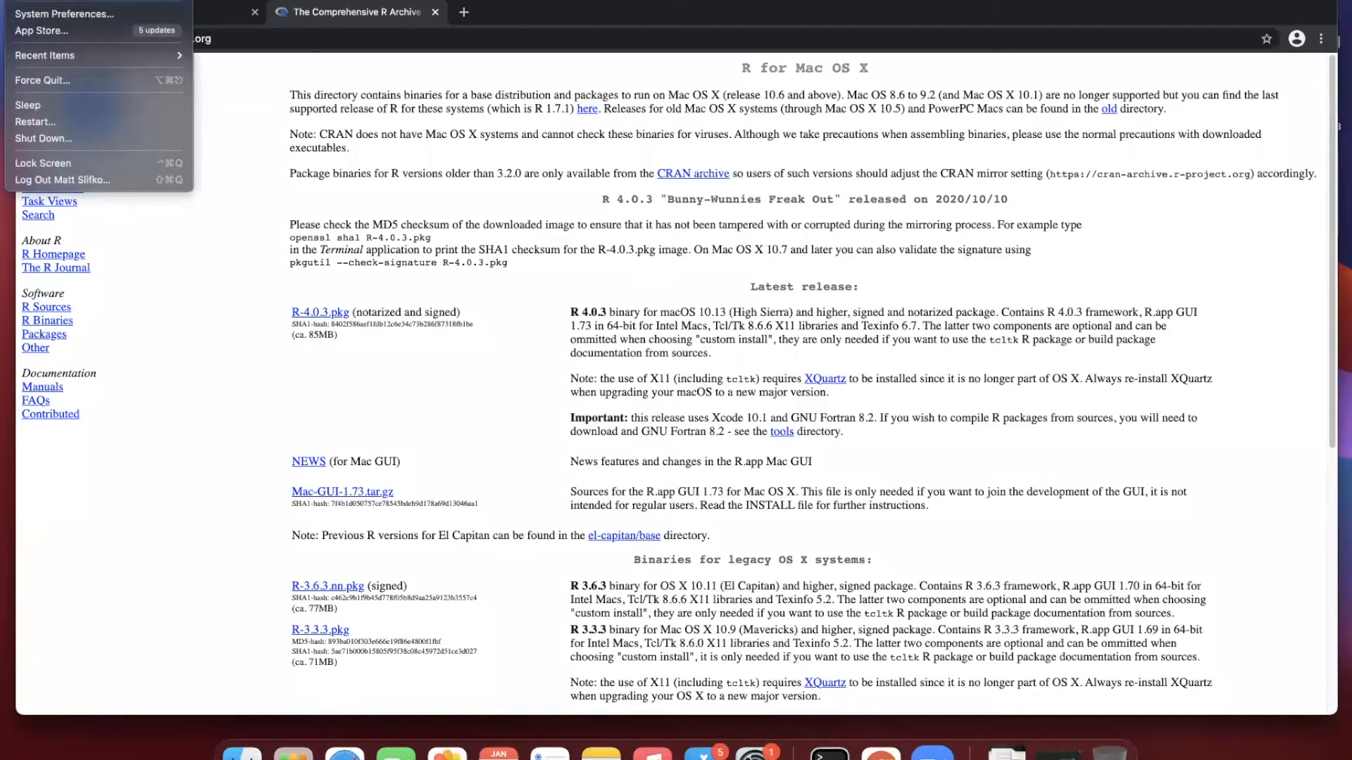
click(31, 2)
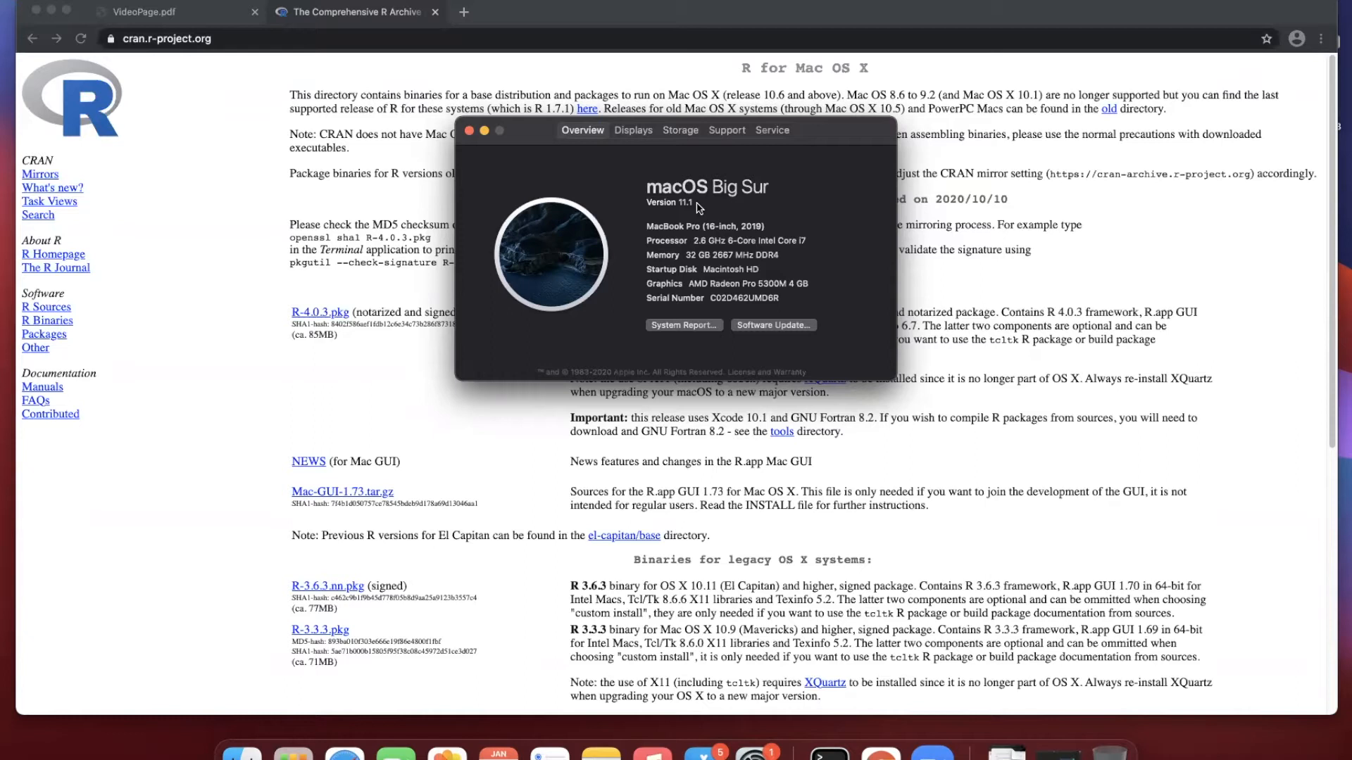
click(469, 130)
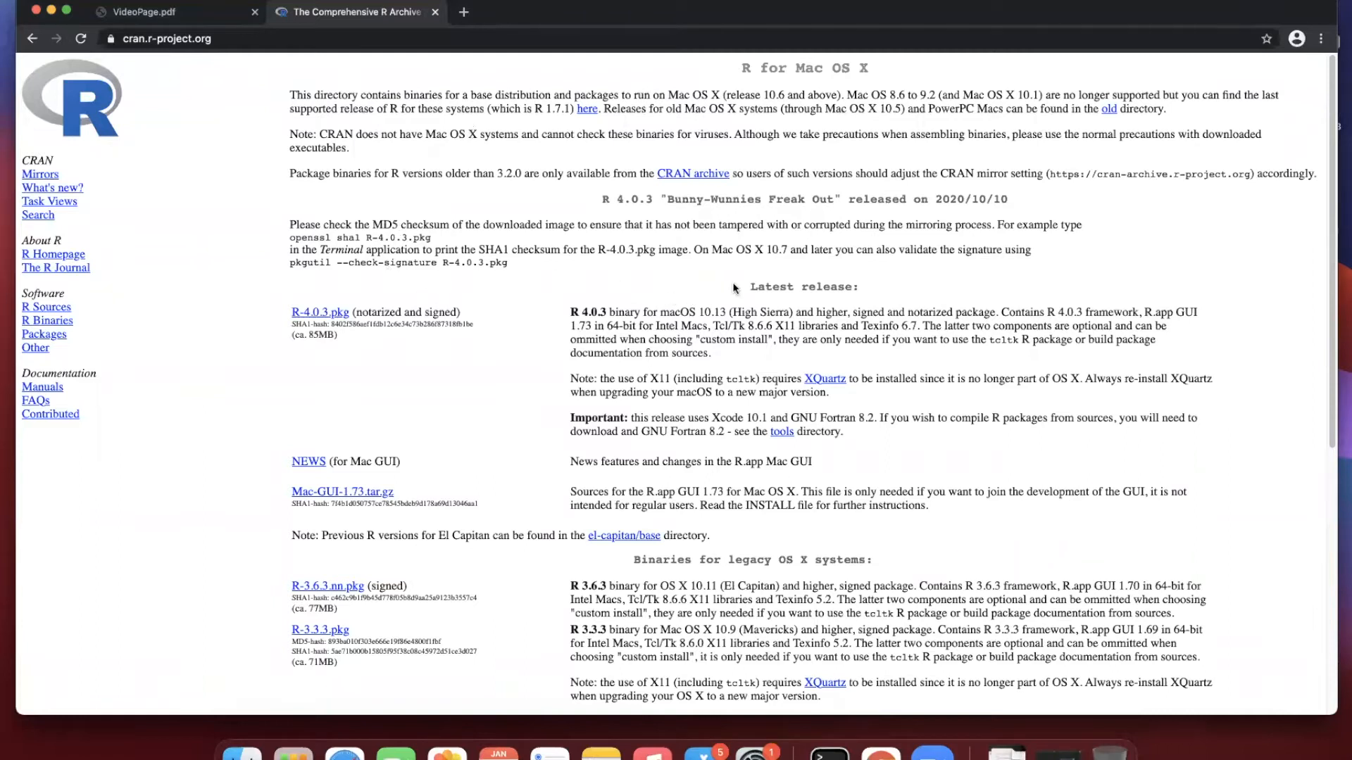
- Find the latest R release for macOS and download its R-4.0.3.pkg installer
drag(746, 286, 865, 289)
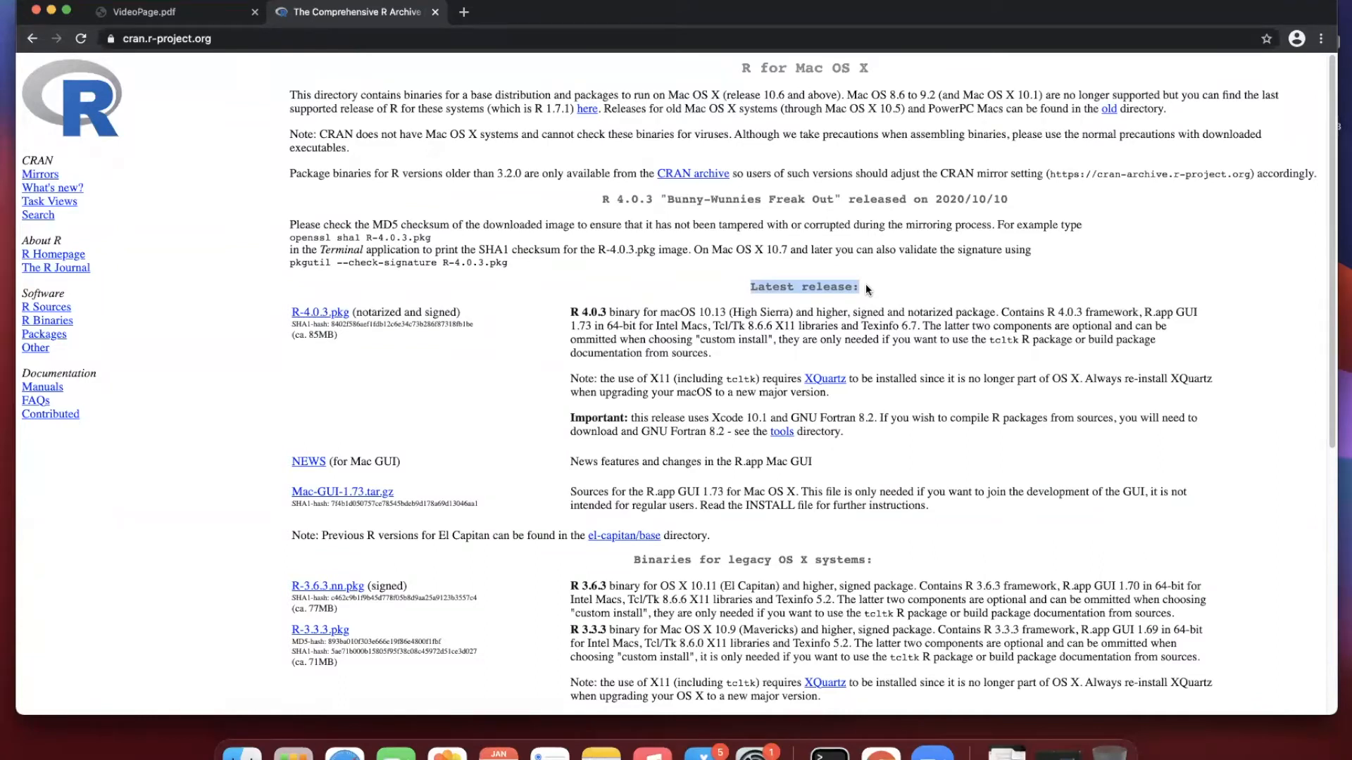
drag(569, 314, 609, 311)
click(603, 312)
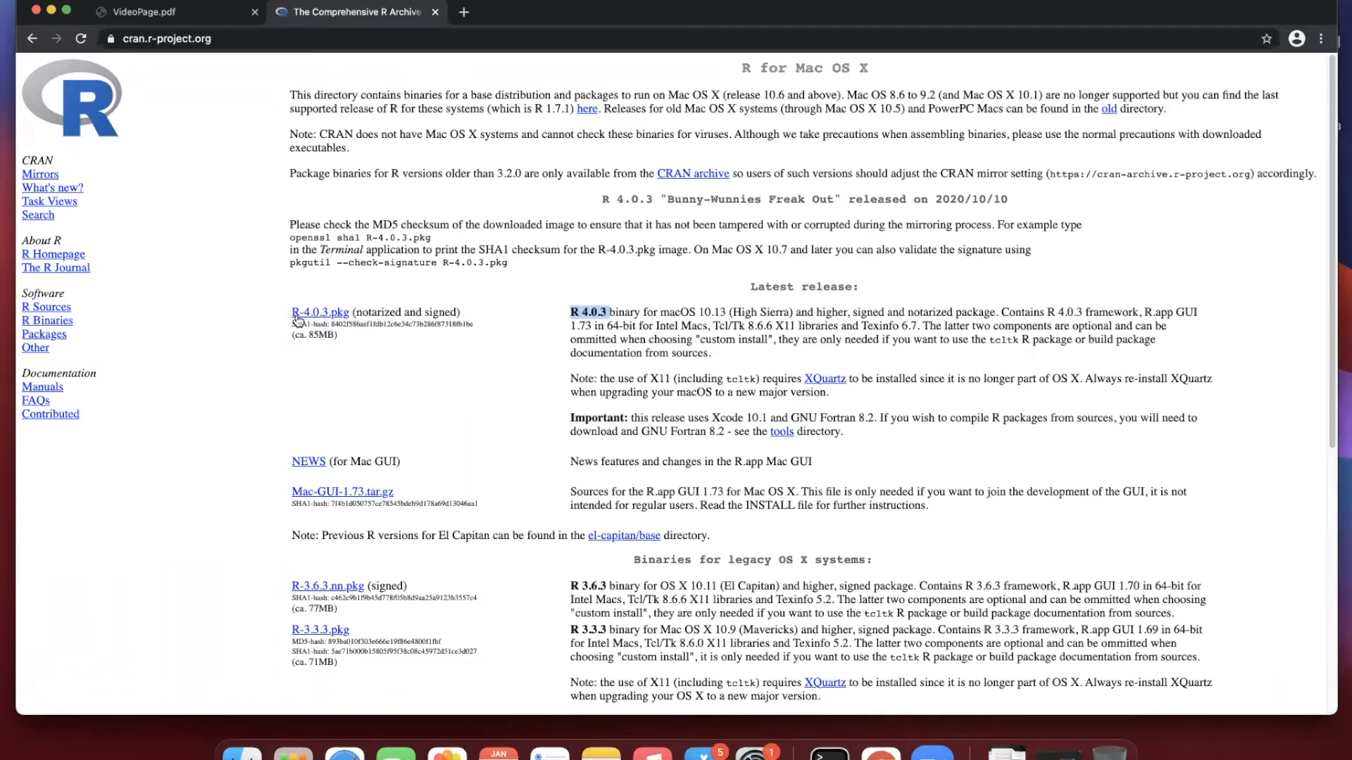
click(310, 317)
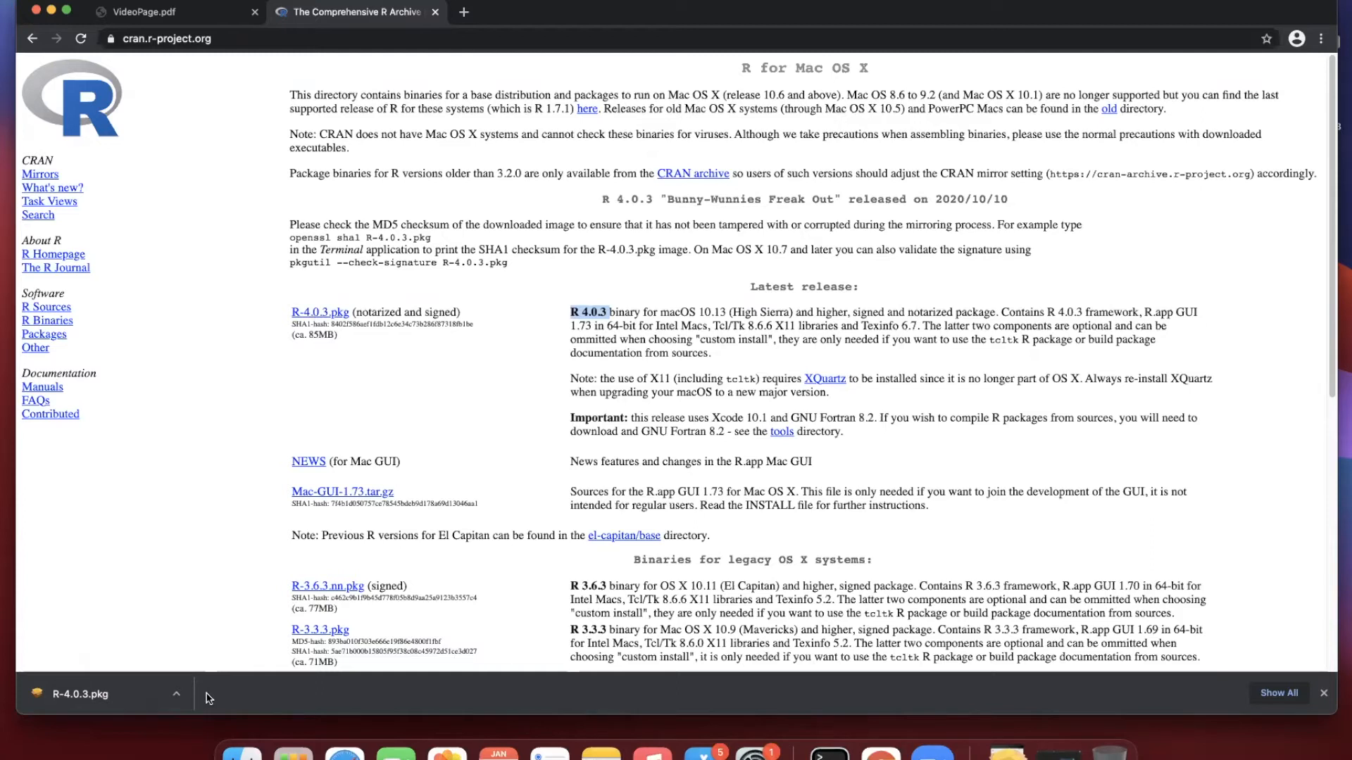
- Return to VideoPage.pdf and locate the R-4.0.3.pkg file in the Downloads folder with Finder
click(170, 27)
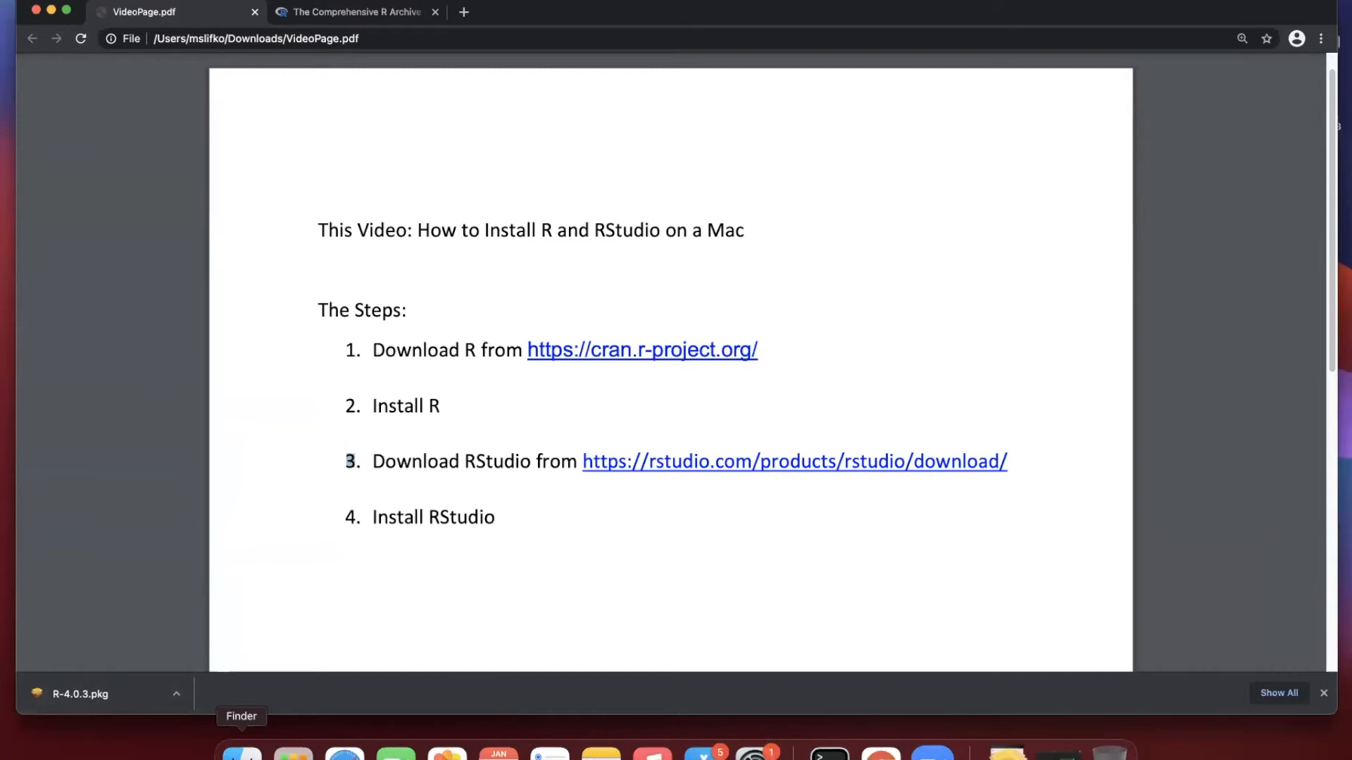
click(242, 752)
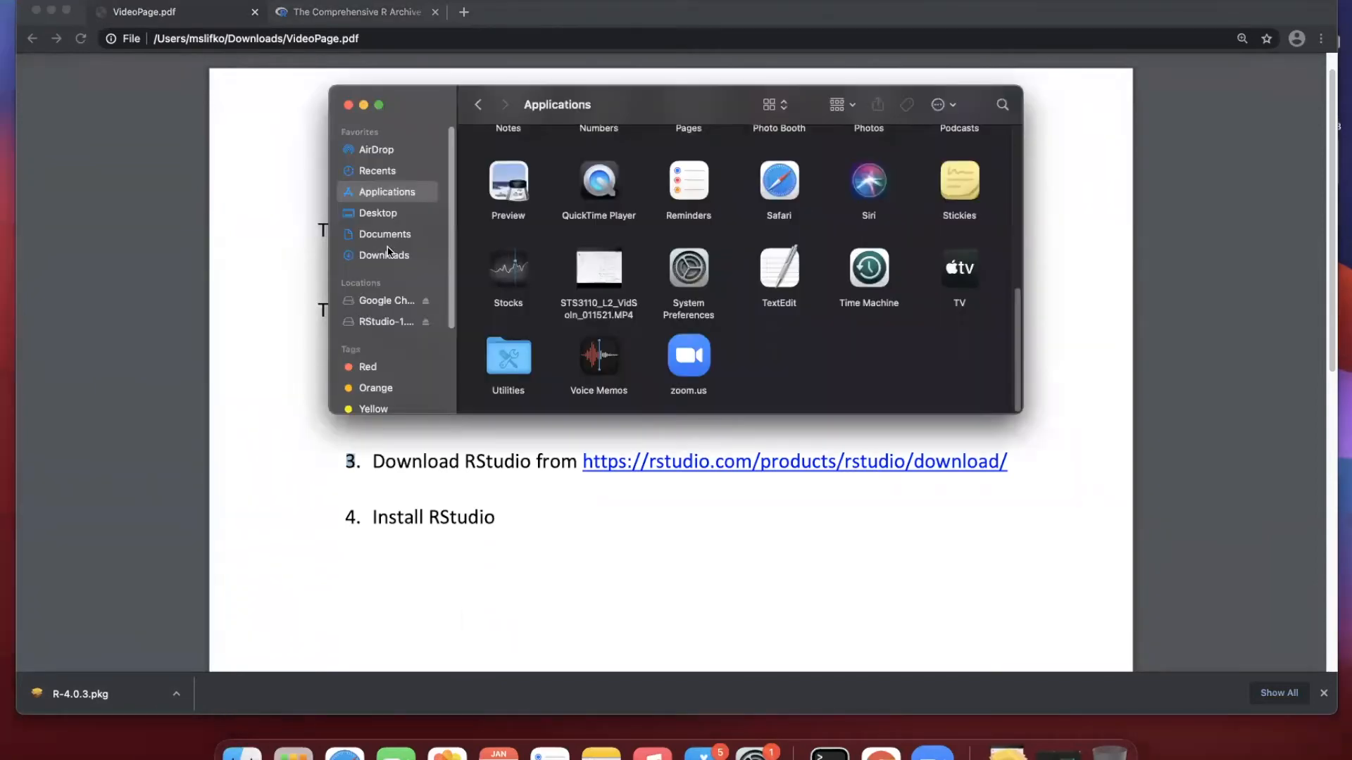
click(387, 254)
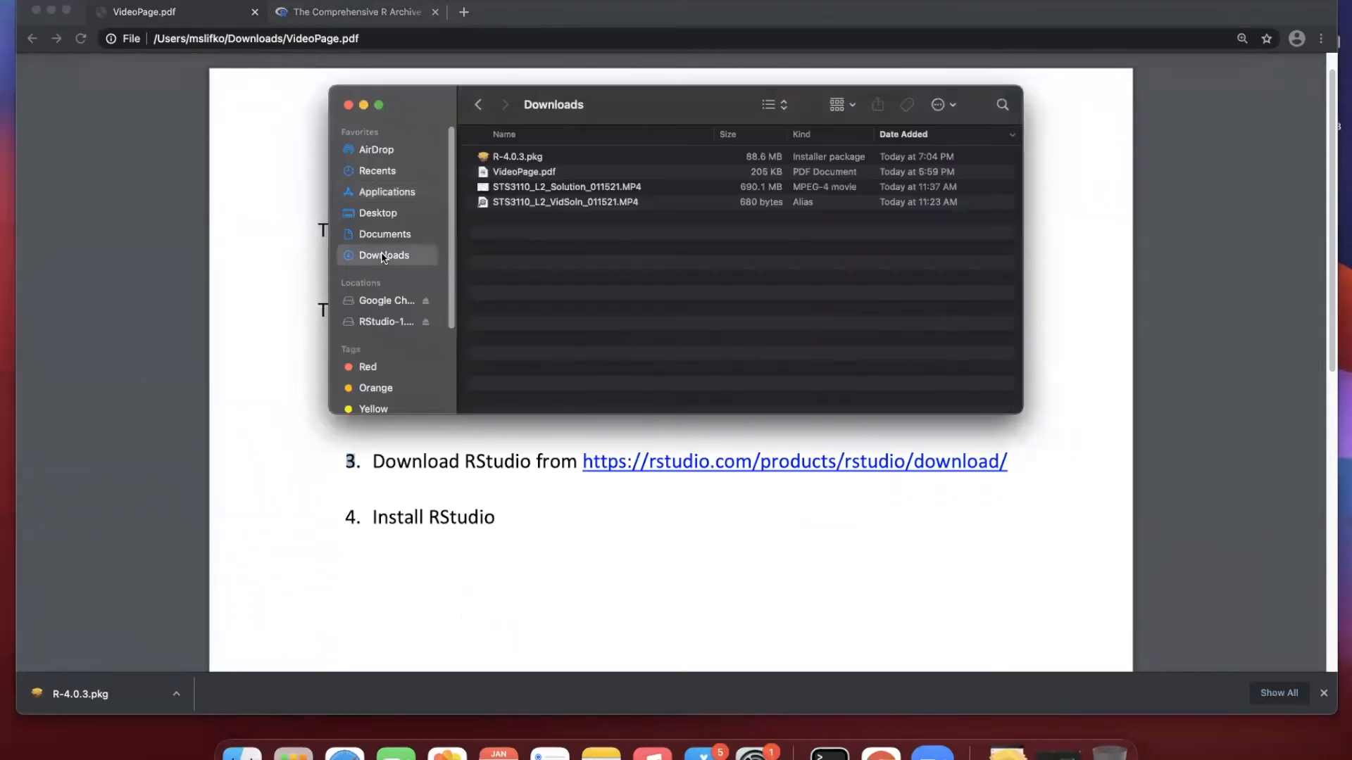
click(539, 158)
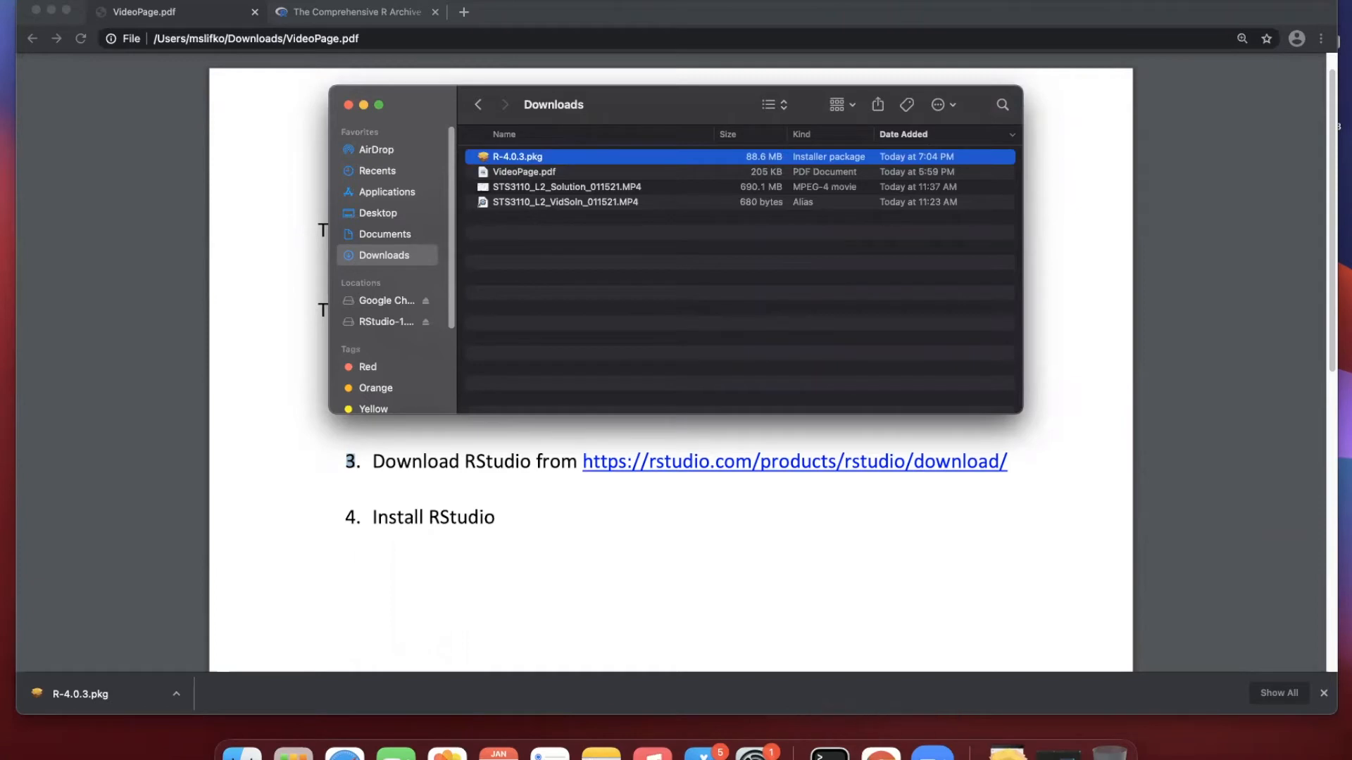
click(1007, 752)
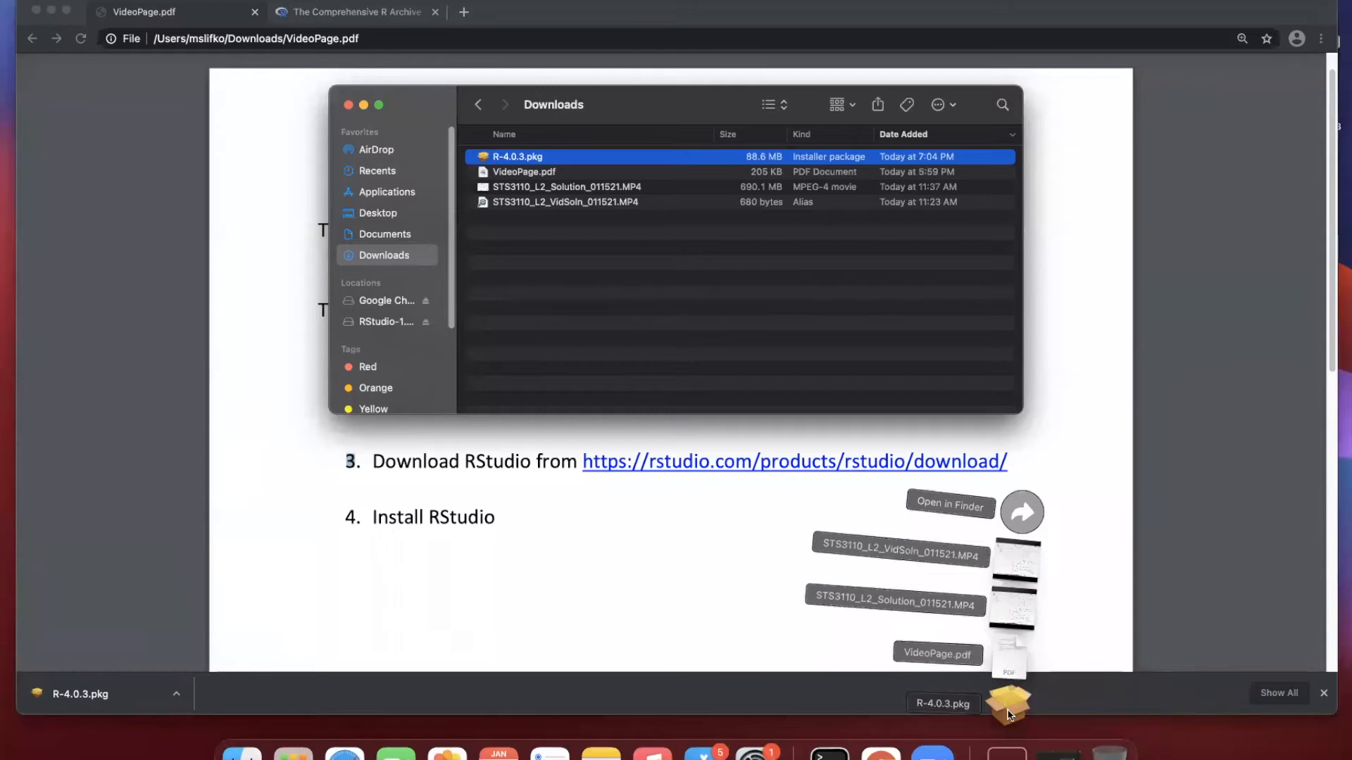
click(347, 105)
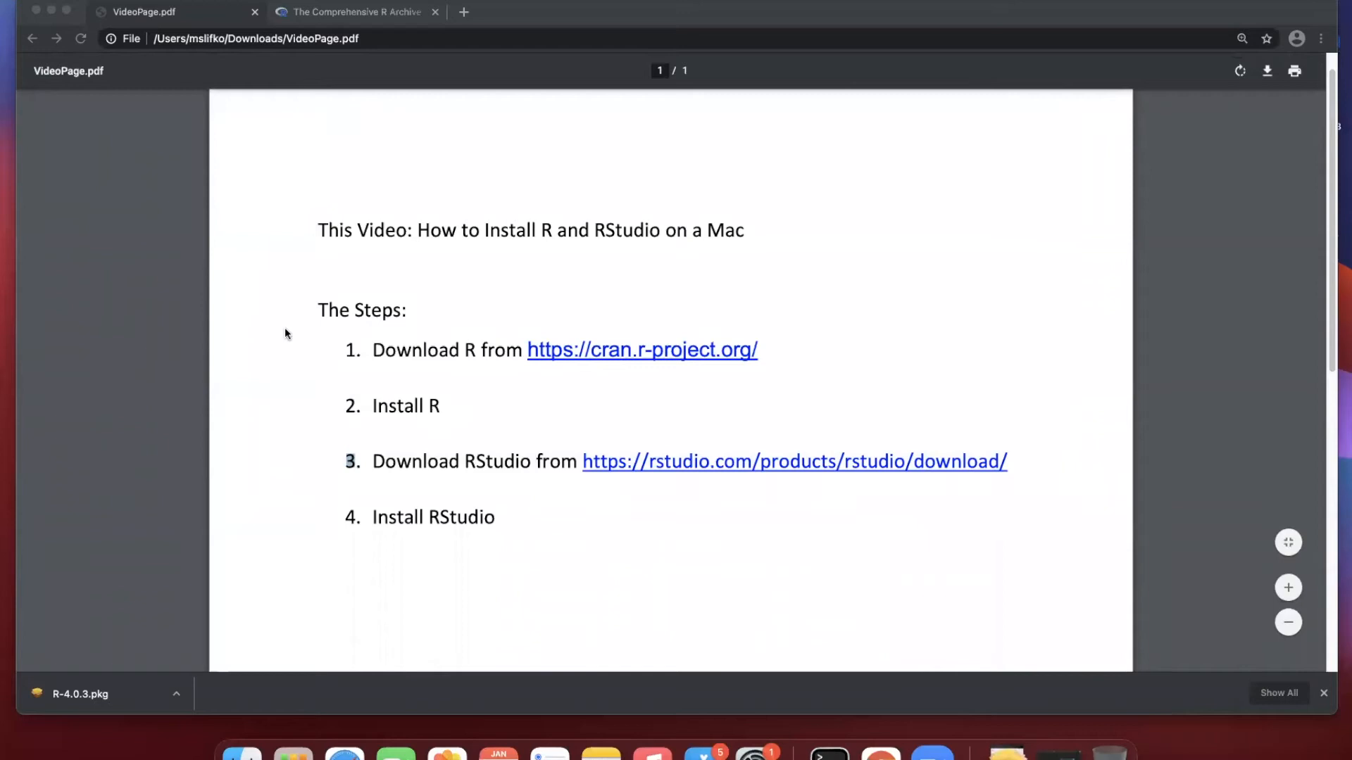
- Open the downloaded R-4.0.3.pkg and proceed through the installer's introduction and read-me, agreeing to the software license
click(178, 697)
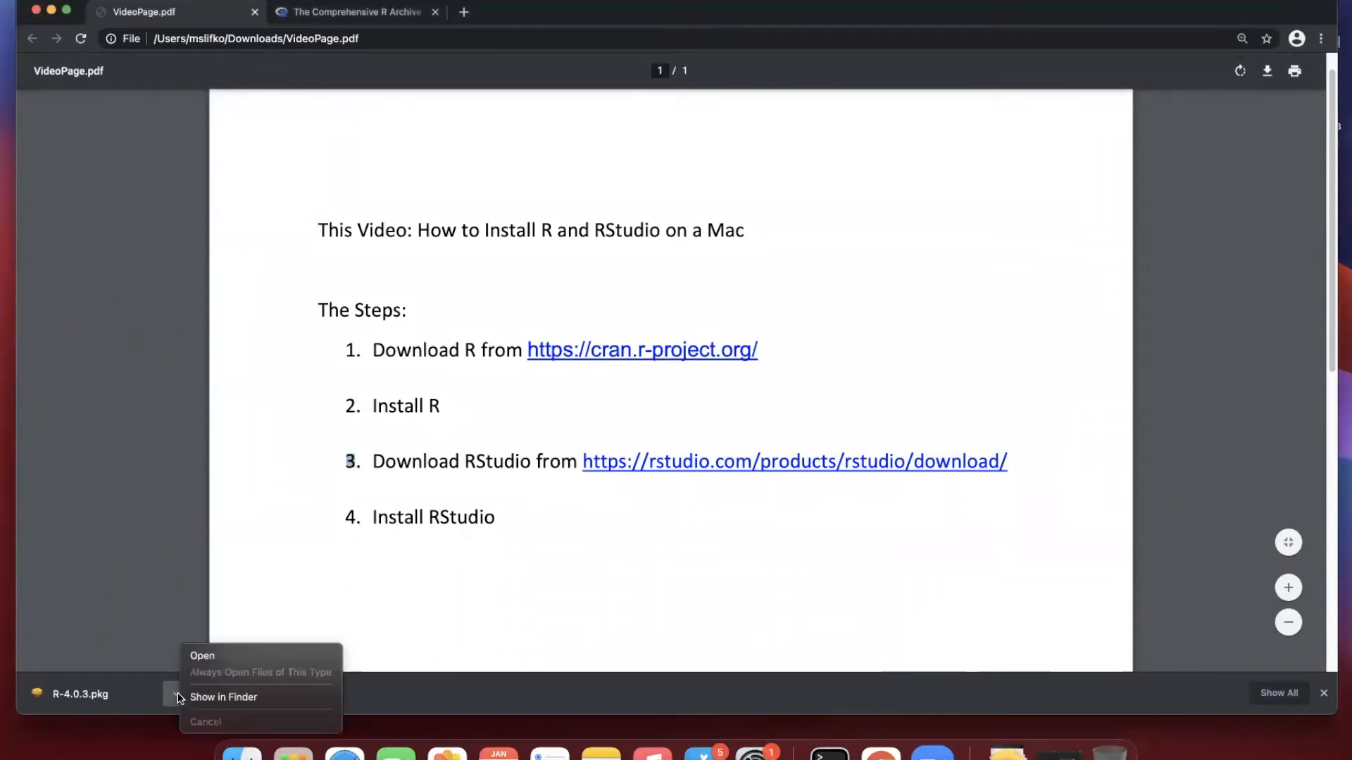
click(199, 658)
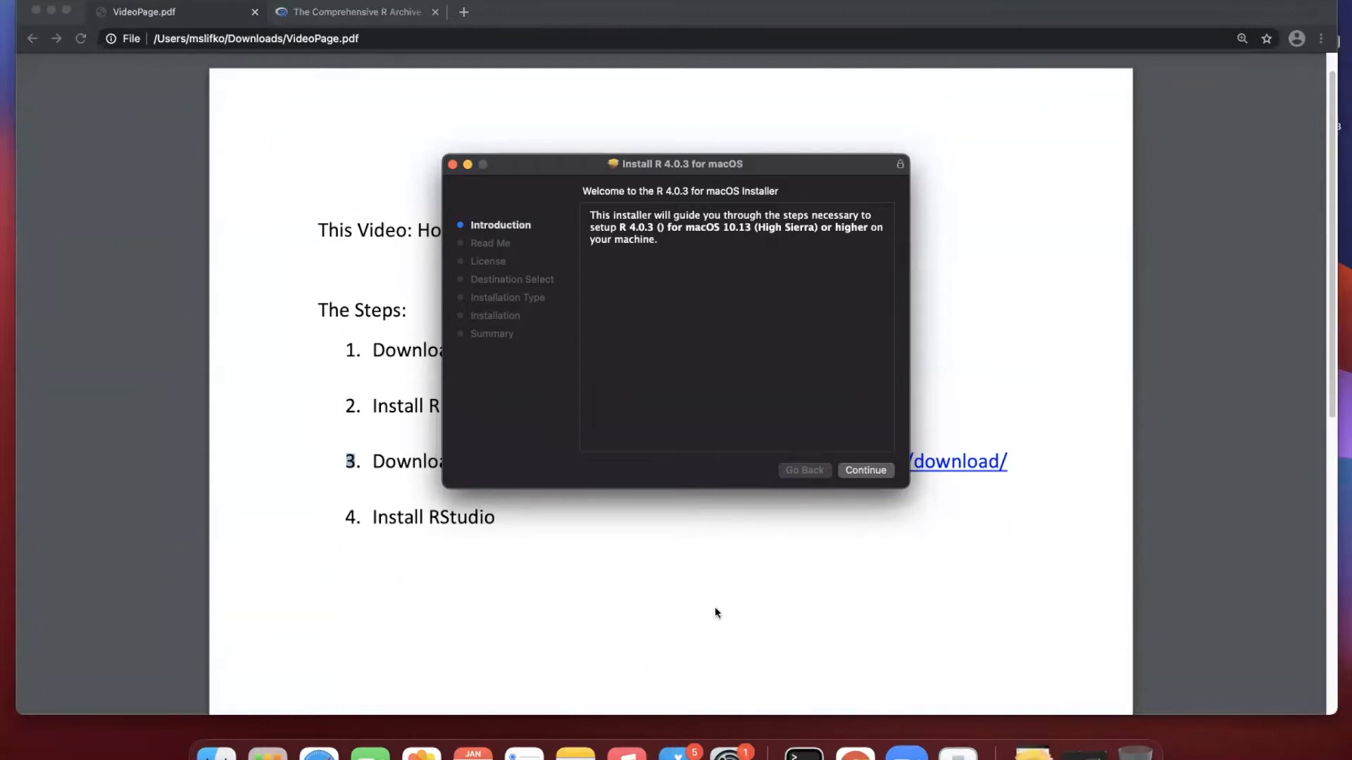
click(861, 472)
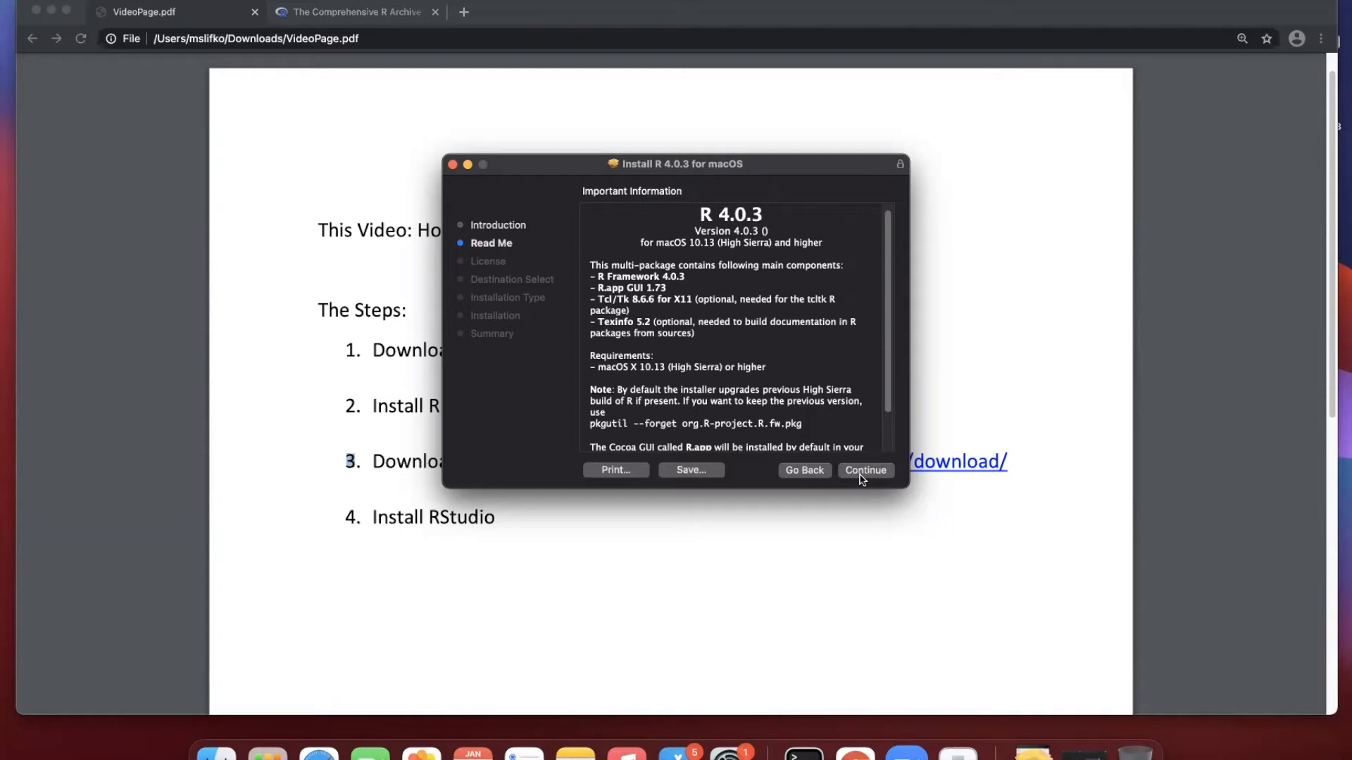
click(862, 472)
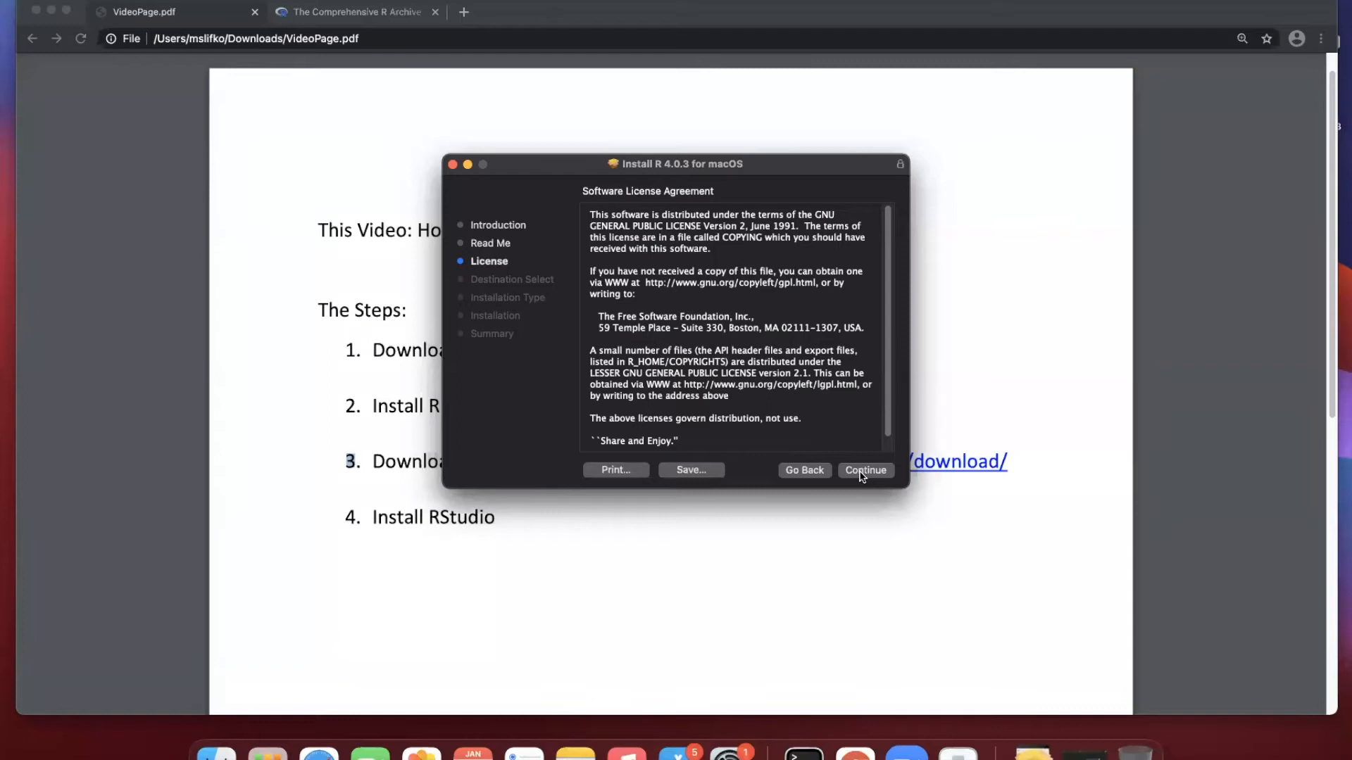
click(862, 473)
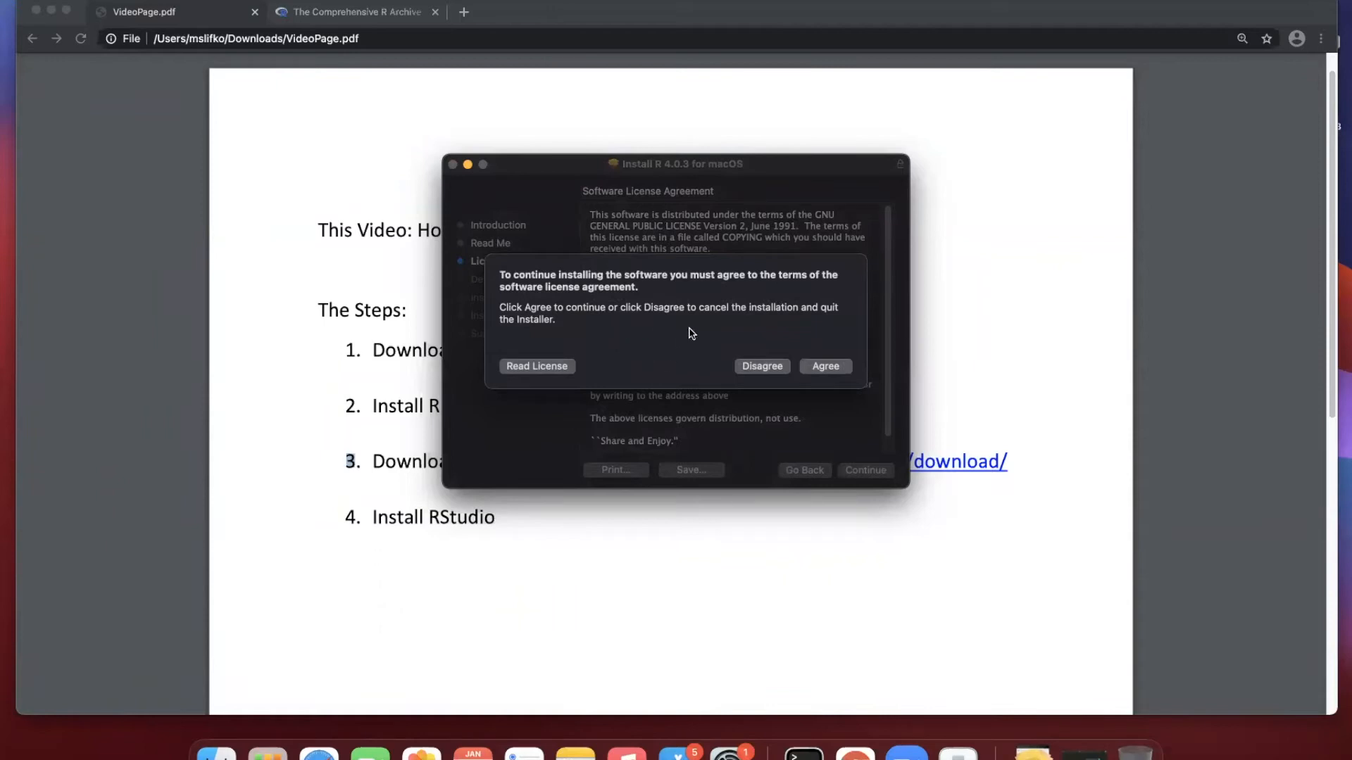
click(813, 367)
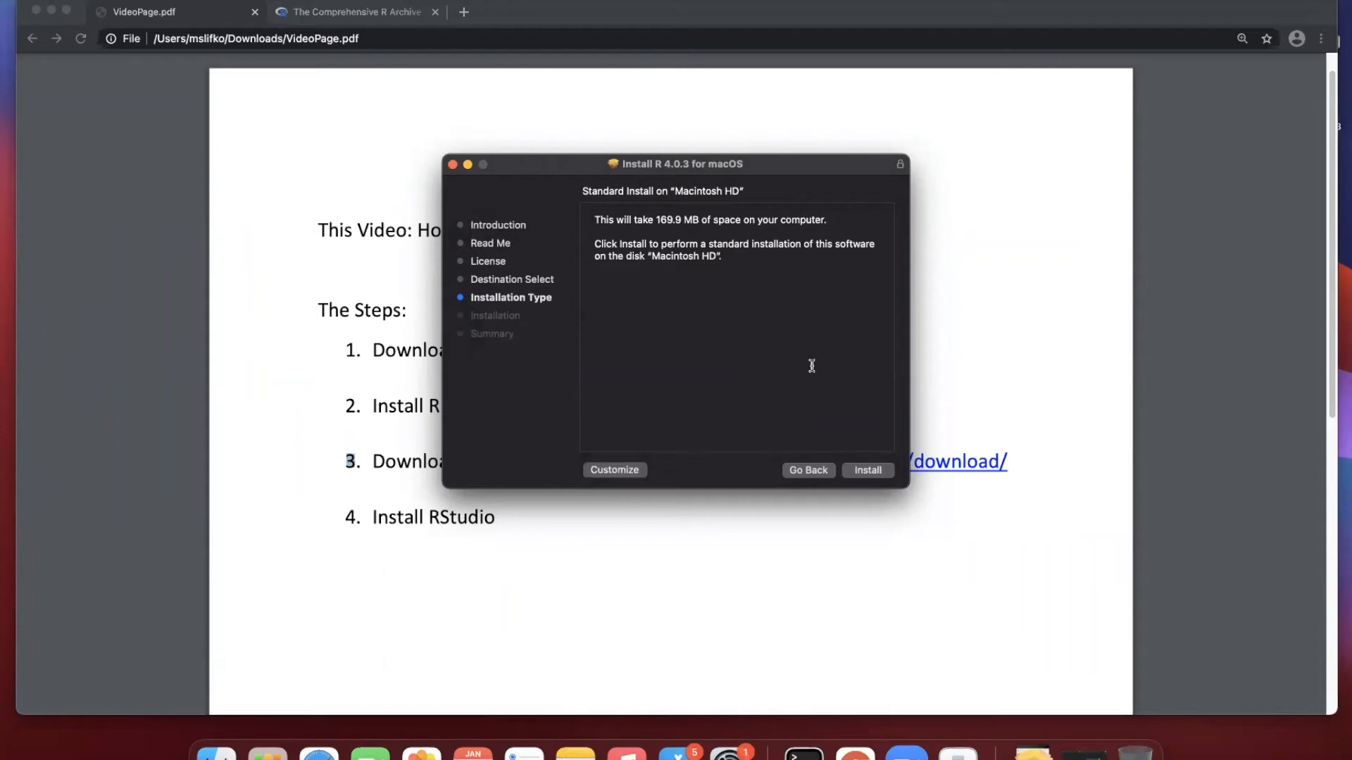
- Run the standard installation of R, authorizing it with the account password, and move the installer package to the Trash
click(865, 471)
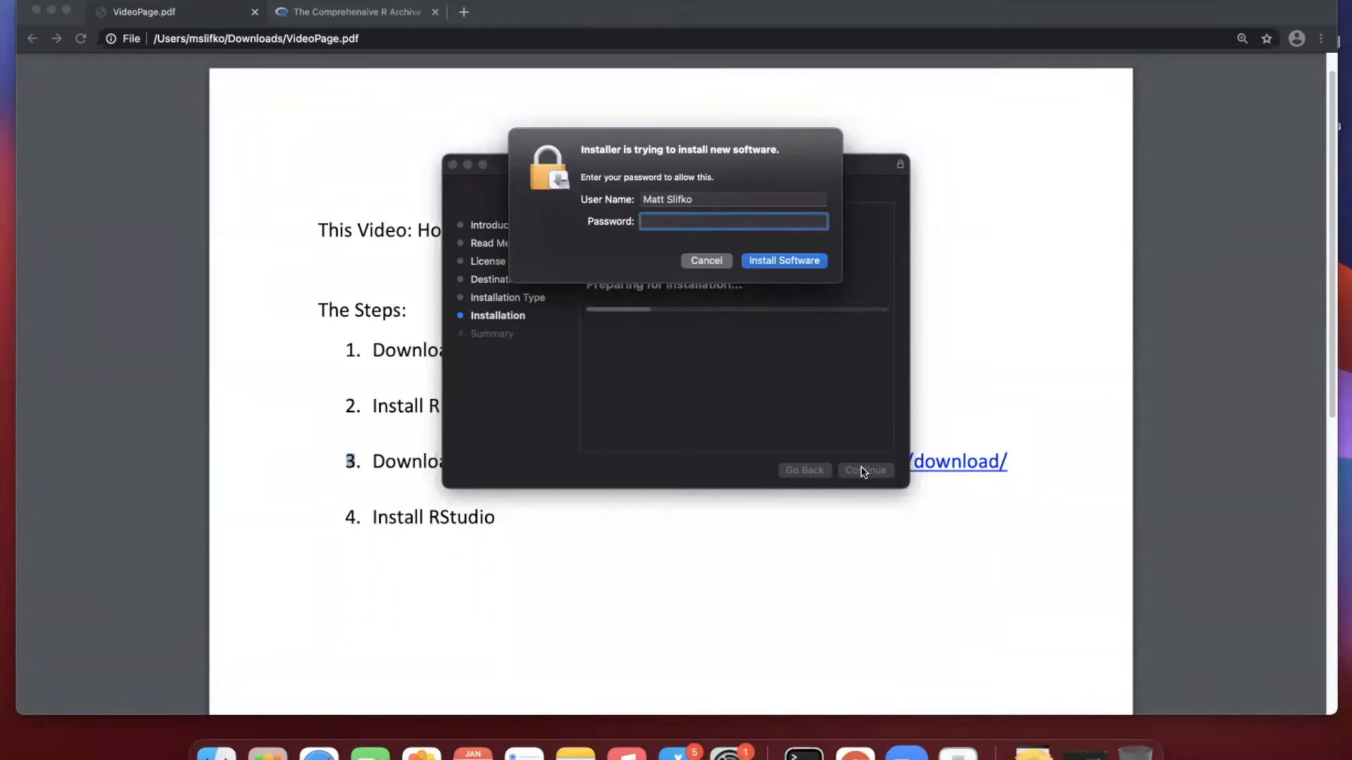
text(••••••)
key(Return)
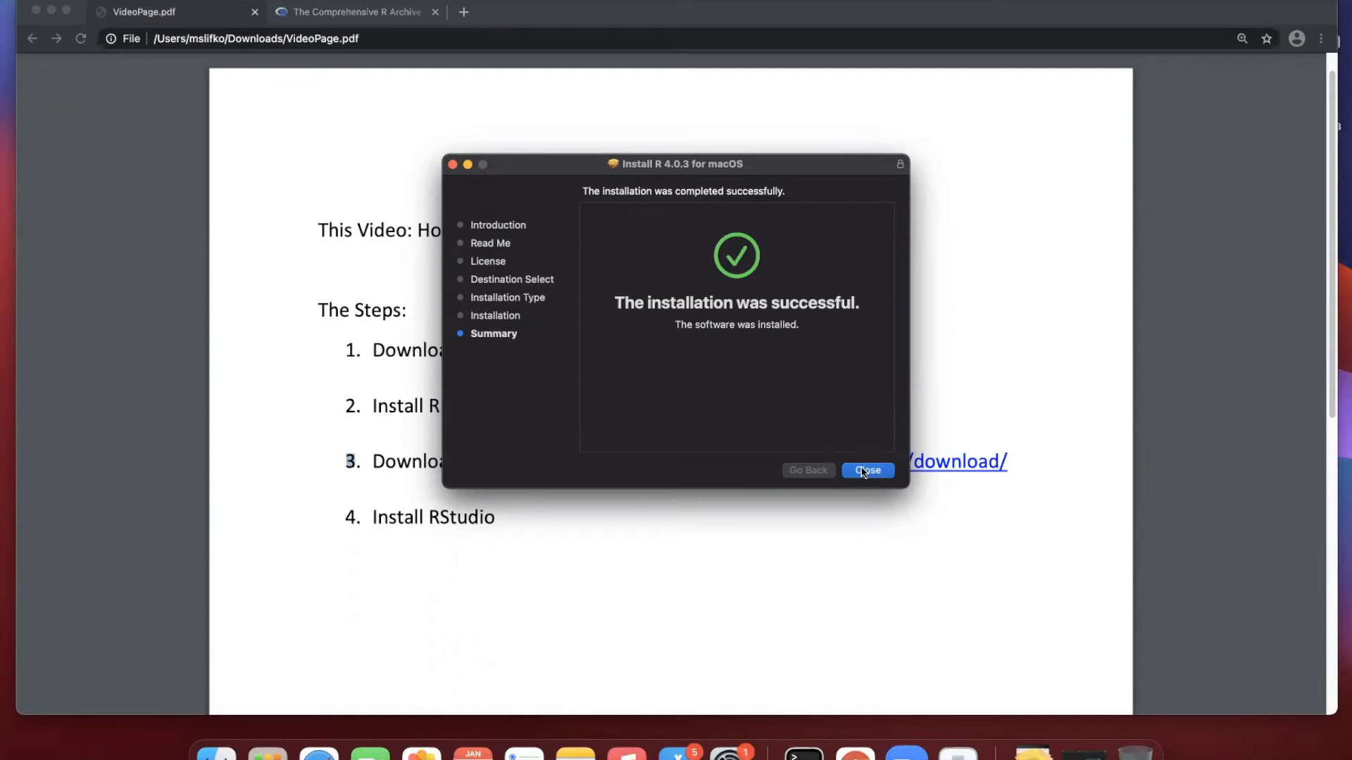
click(864, 471)
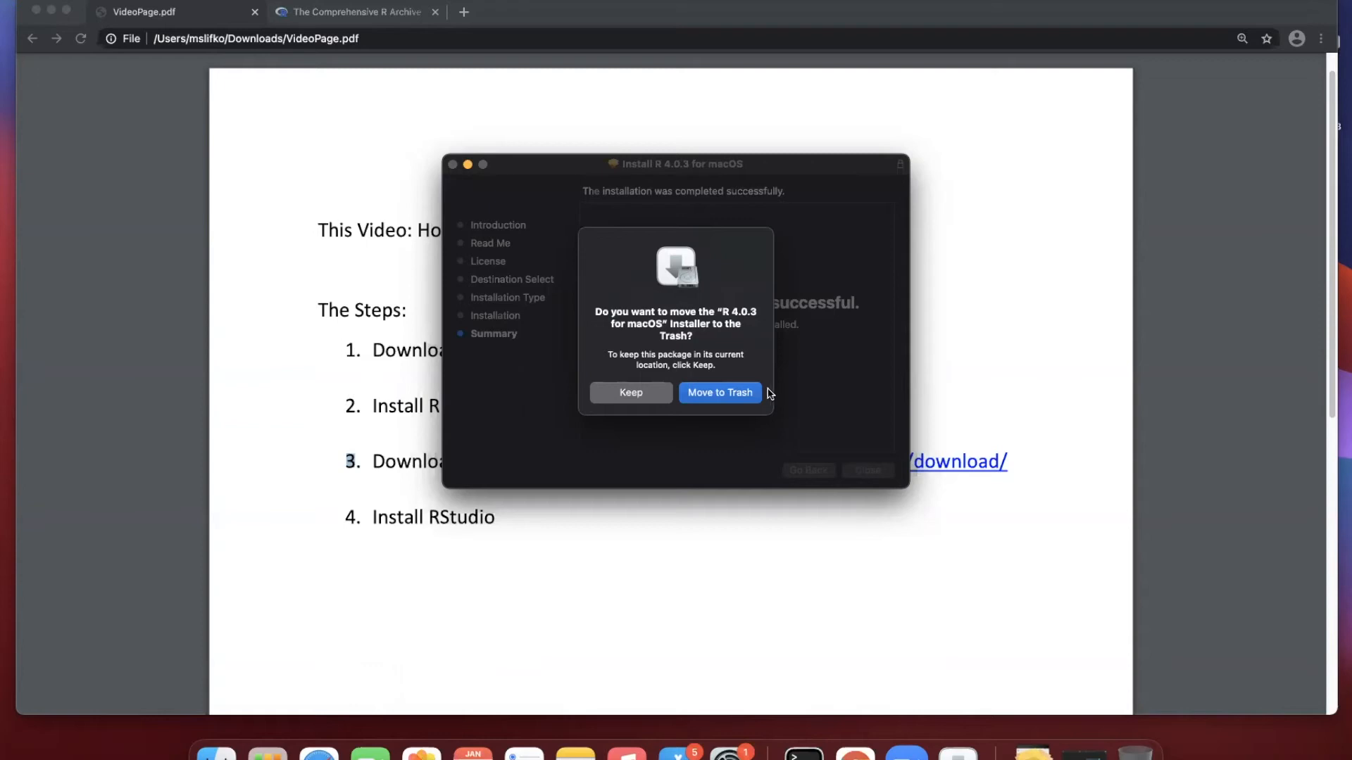
click(719, 393)
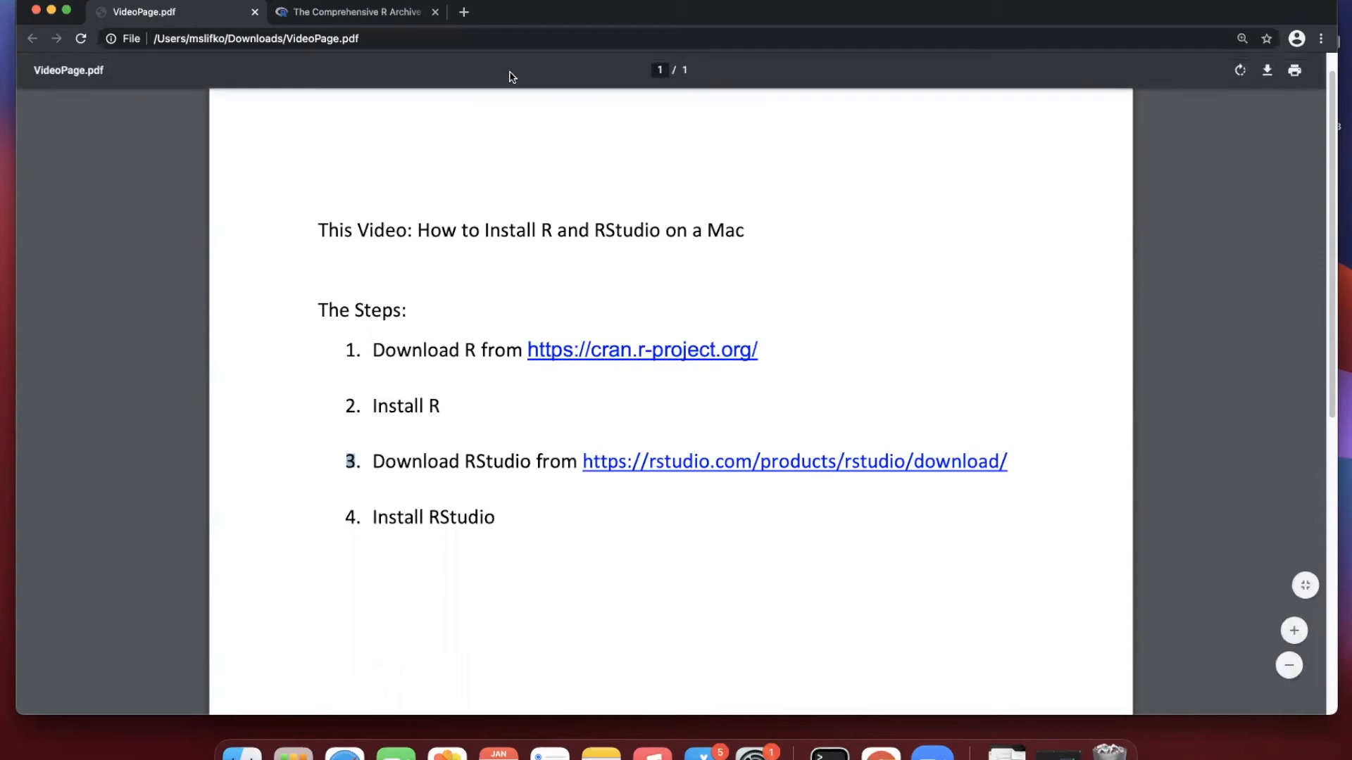
- Open rstudio.com/products/rstudio/download in a new browser tab
click(464, 13)
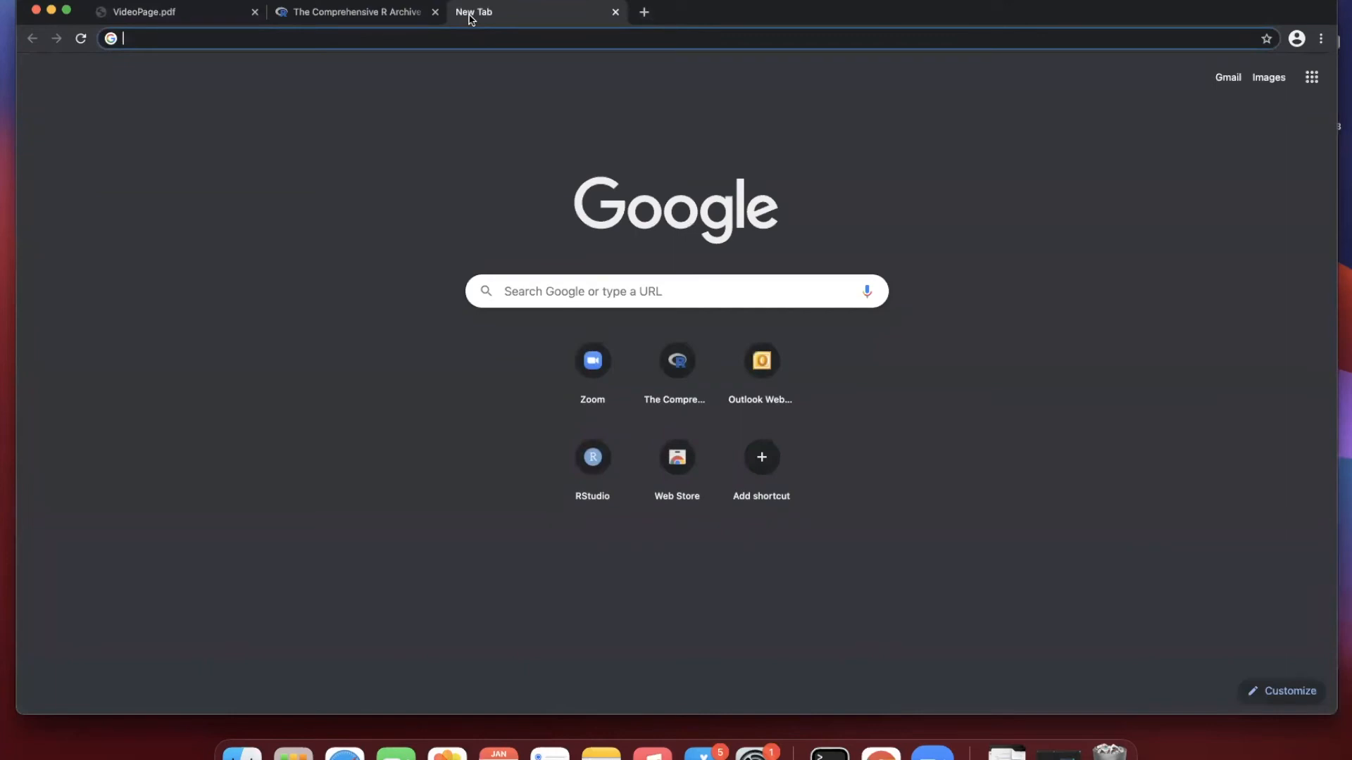
text(resu)
key(BackSpace)
key(BackSpace)
key(BackSpace)
text(studio.com)
key(BackSpace)
key(BackSpace)
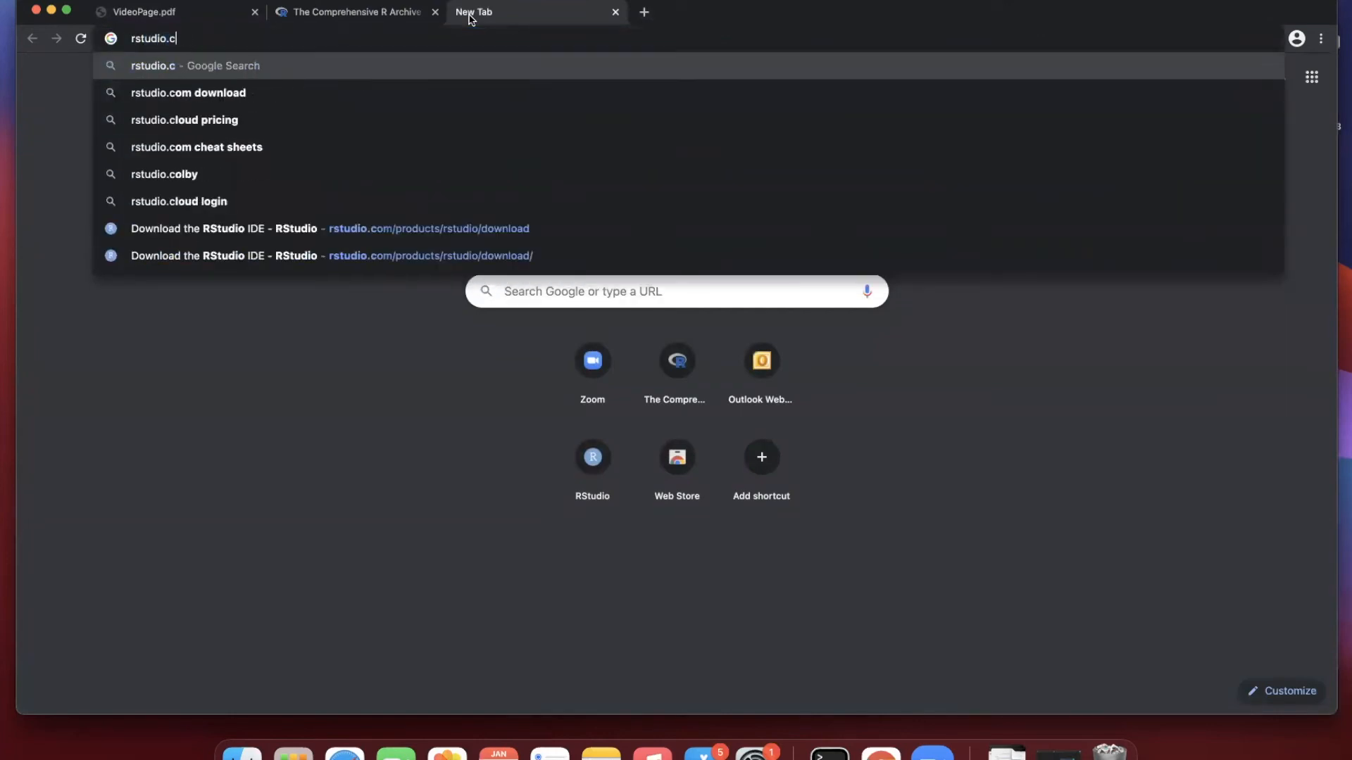
text(om/products/rstudio/download)
key(Return)
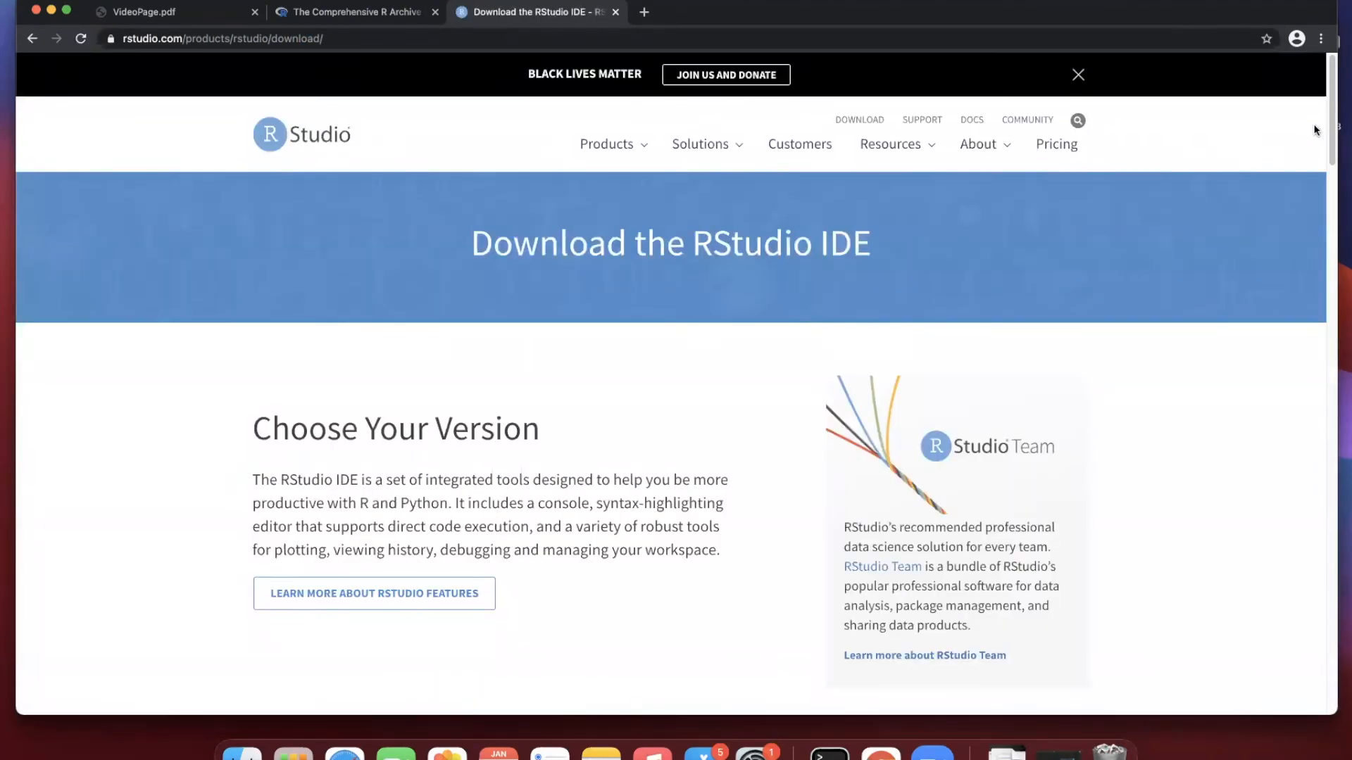
- Choose the free RStudio Desktop edition and review its version number and R requirement on the download section
drag(1331, 117, 1321, 211)
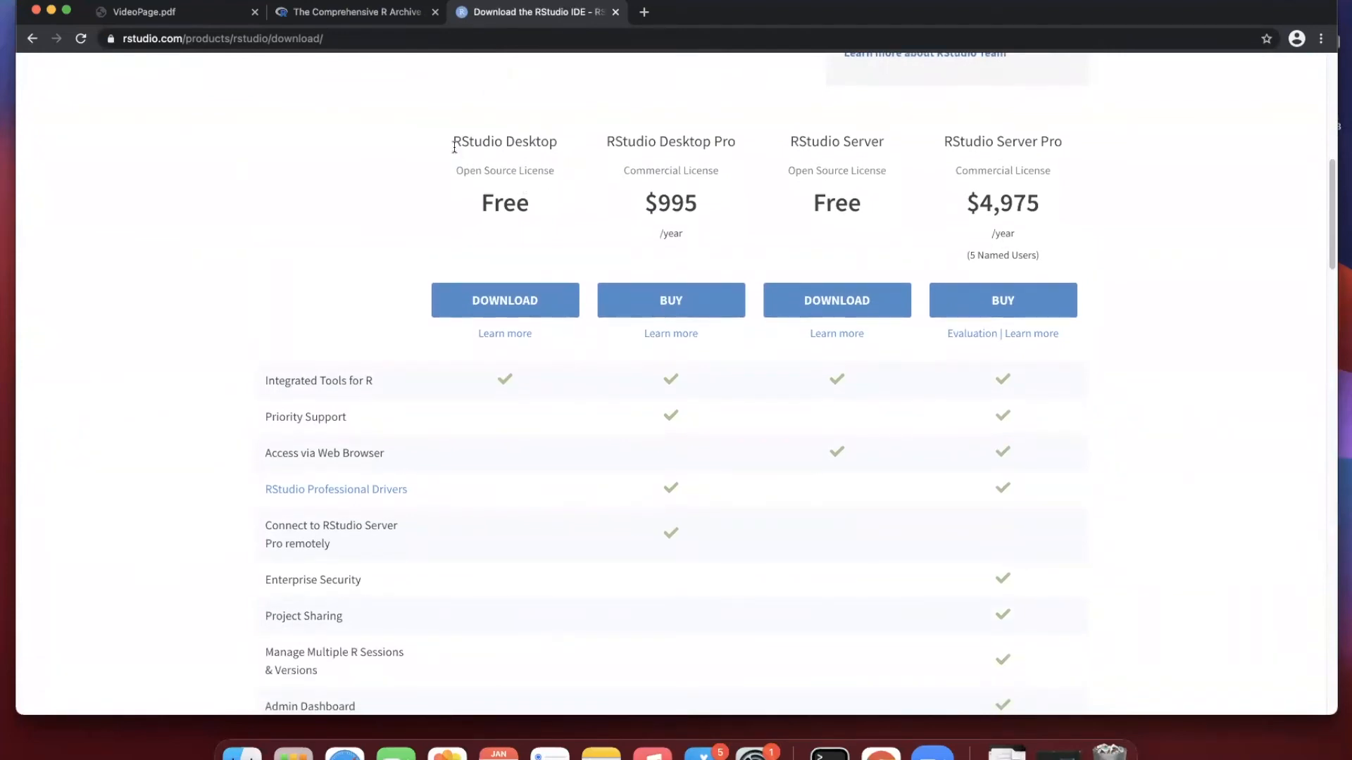
drag(452, 143, 554, 147)
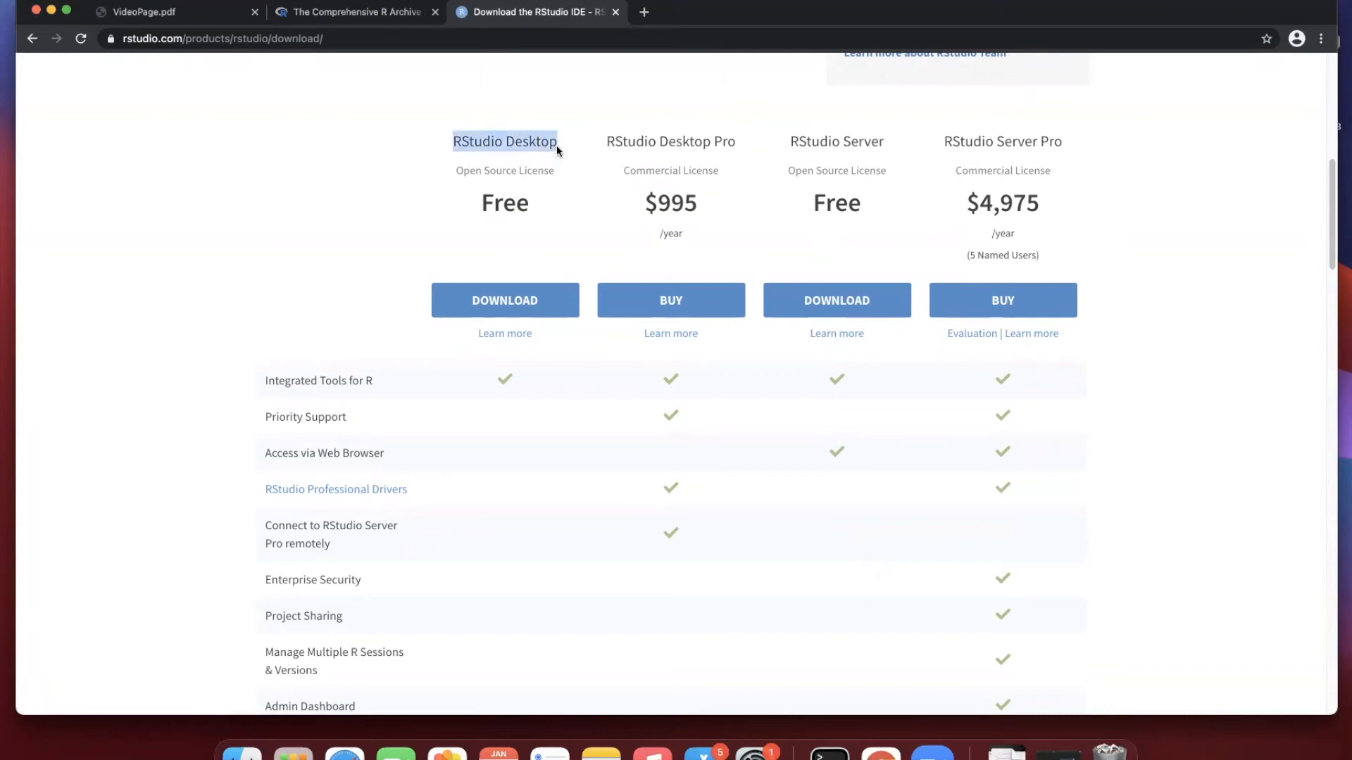
click(515, 296)
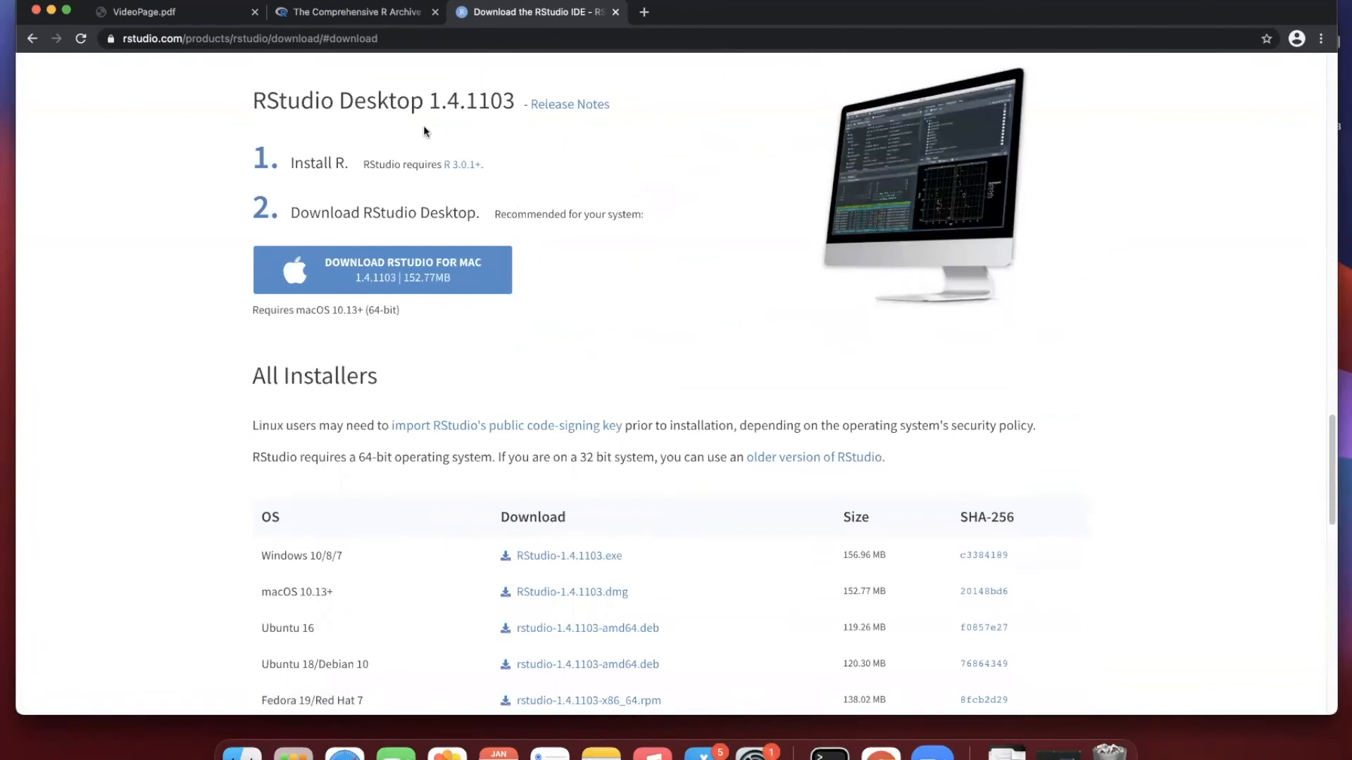
drag(429, 103, 509, 108)
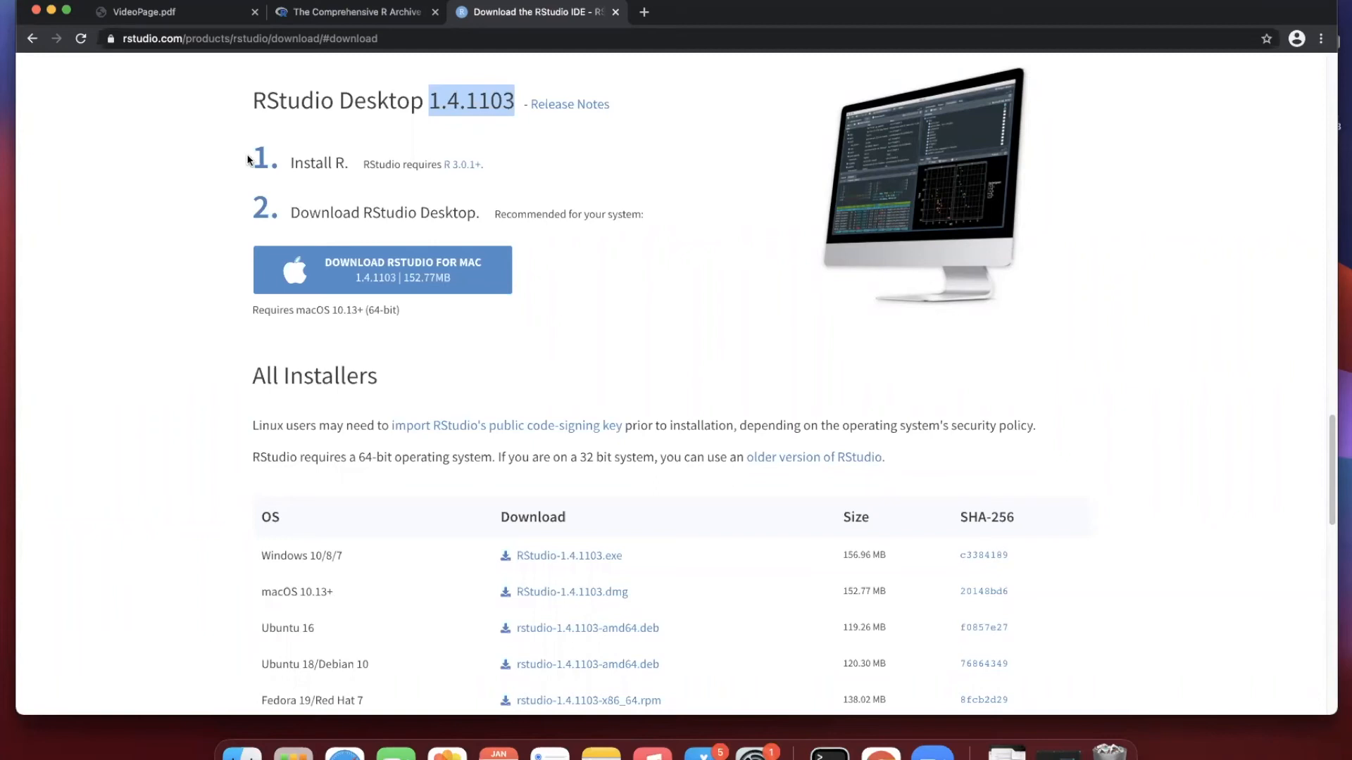
drag(250, 159, 435, 177)
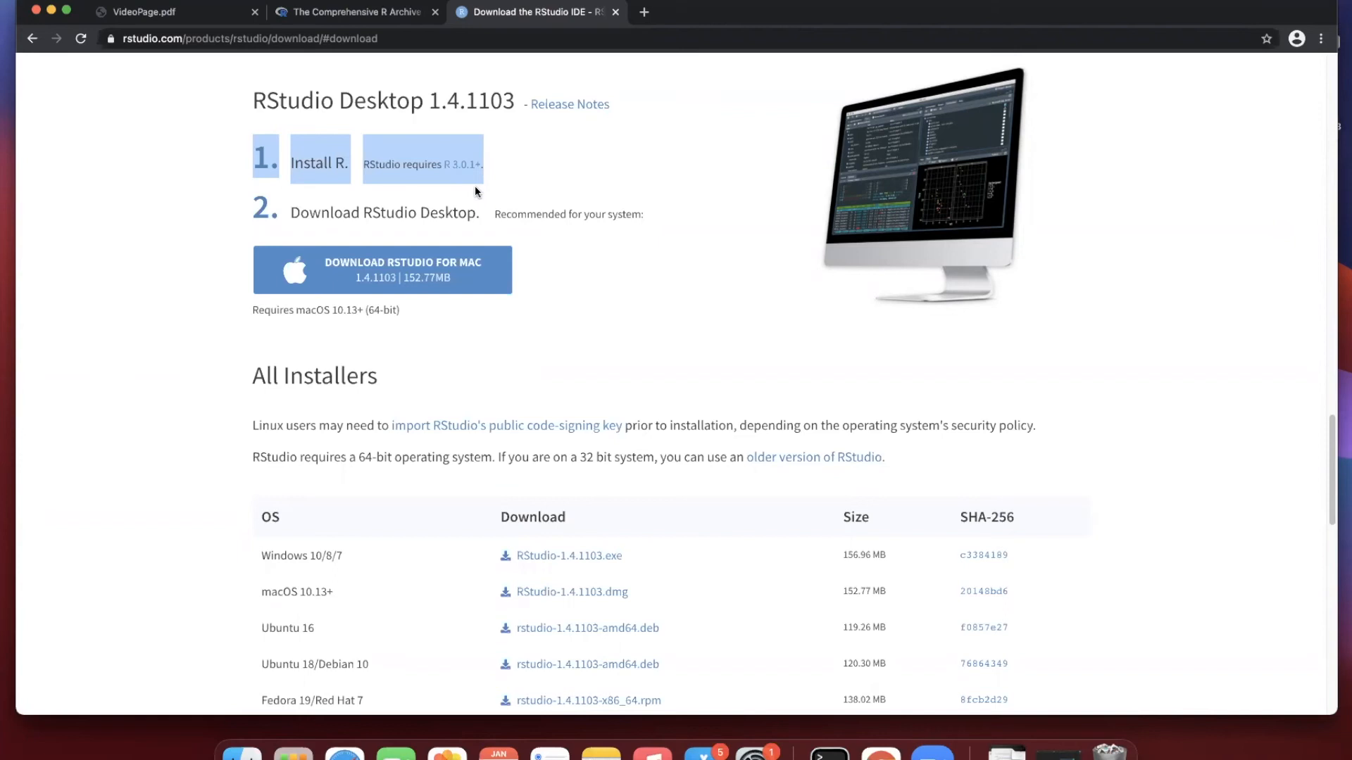
- Download RStudio Desktop 1.4.1103 for Mac and locate RStudio-1.4.1103.dmg in the Downloads folder
click(238, 221)
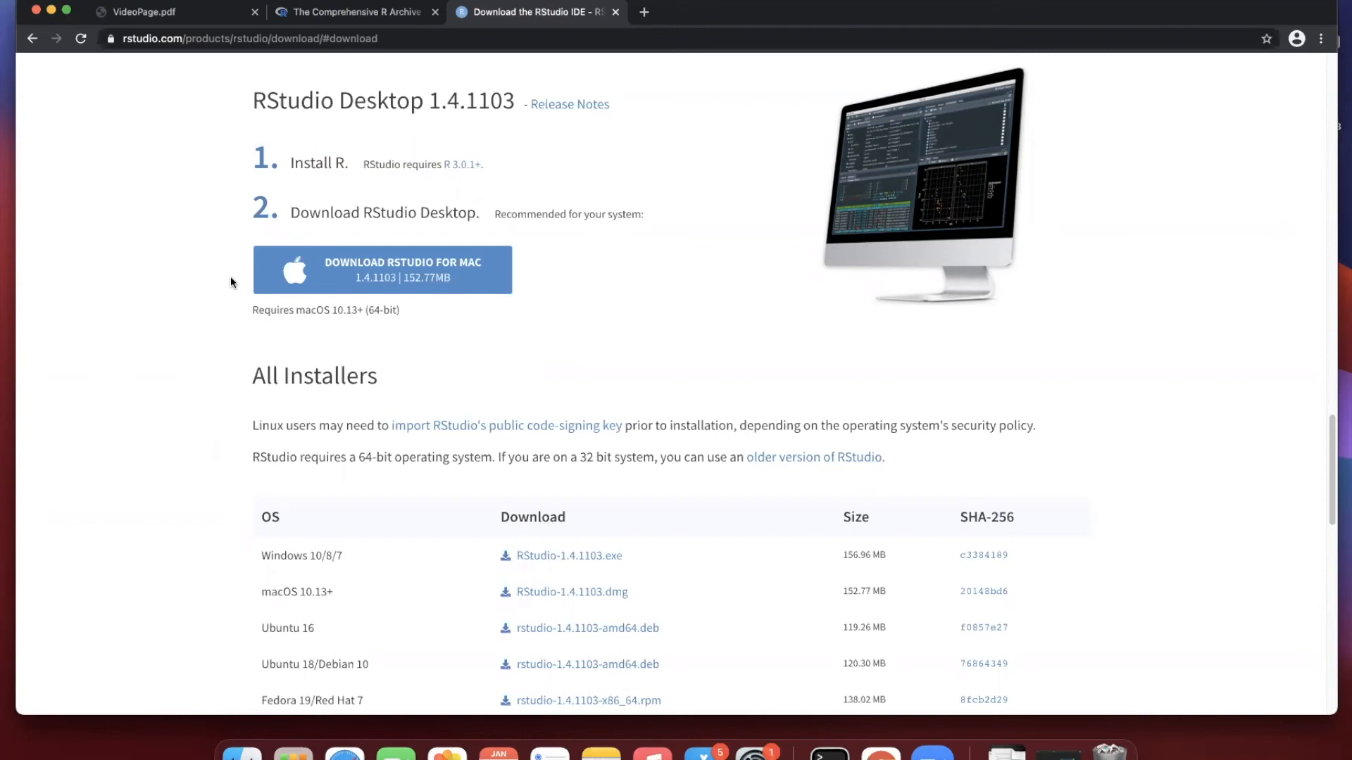
click(382, 282)
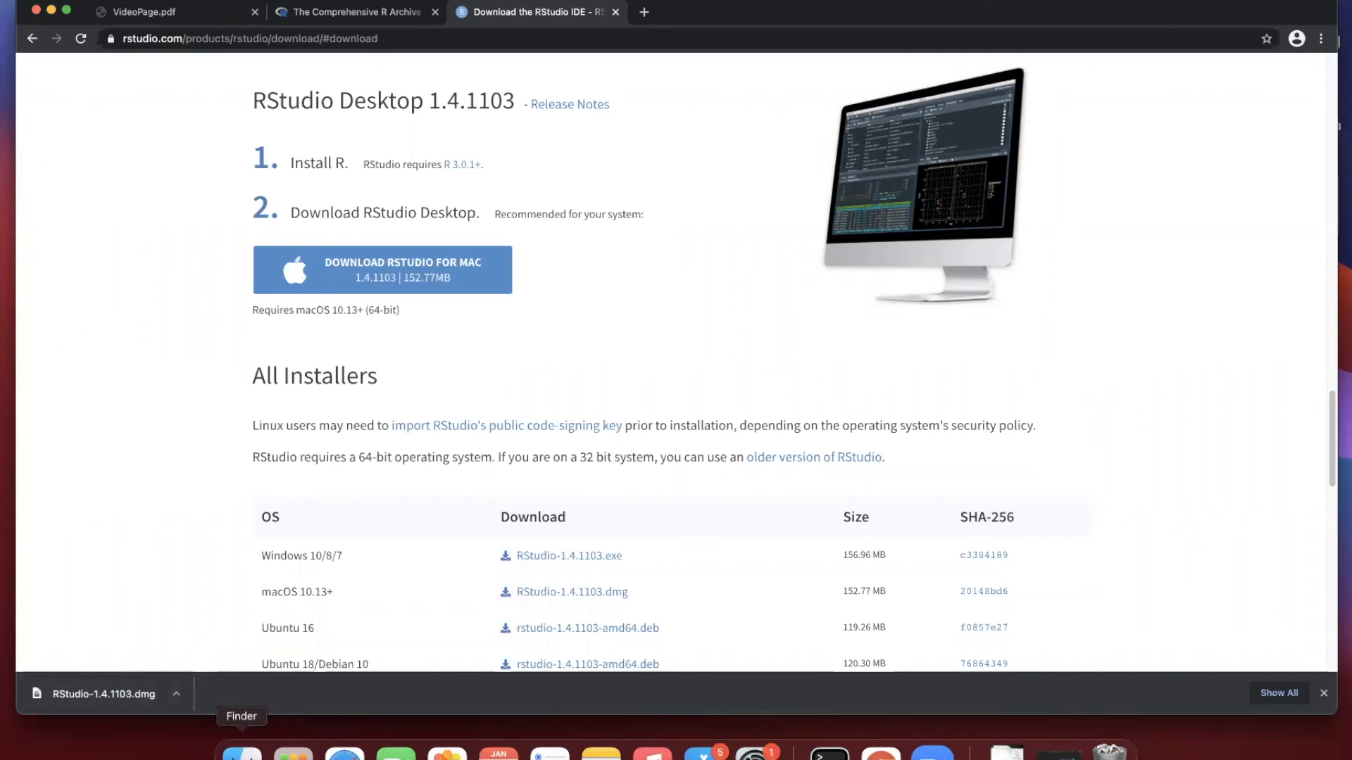
click(235, 756)
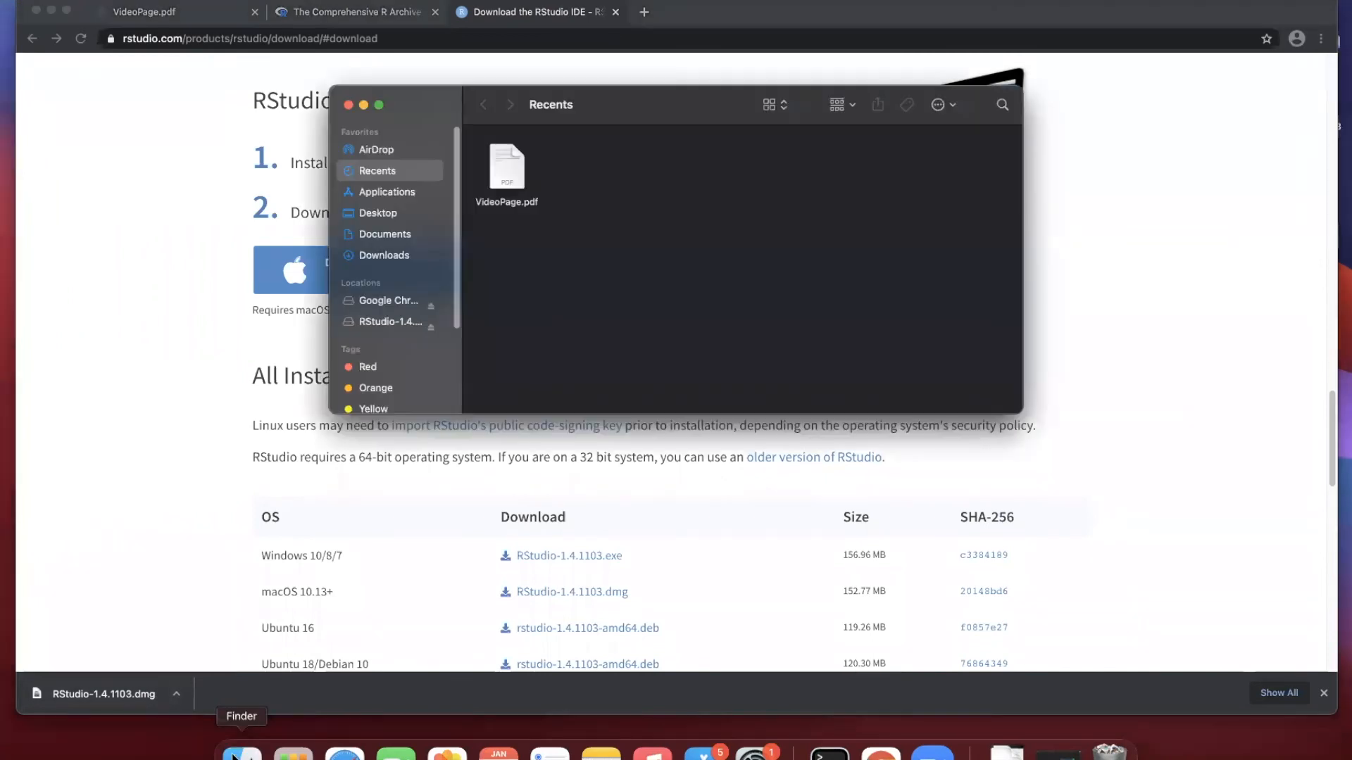
click(395, 266)
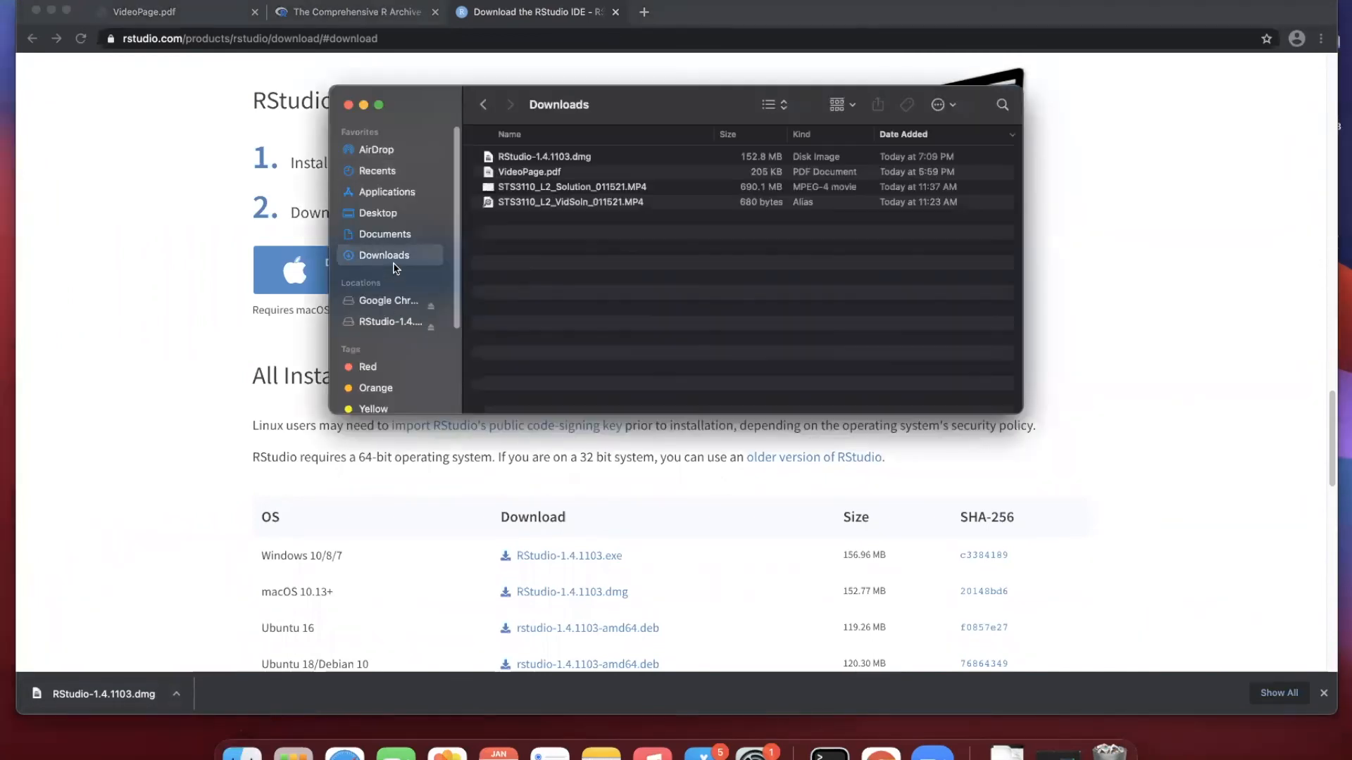
click(567, 162)
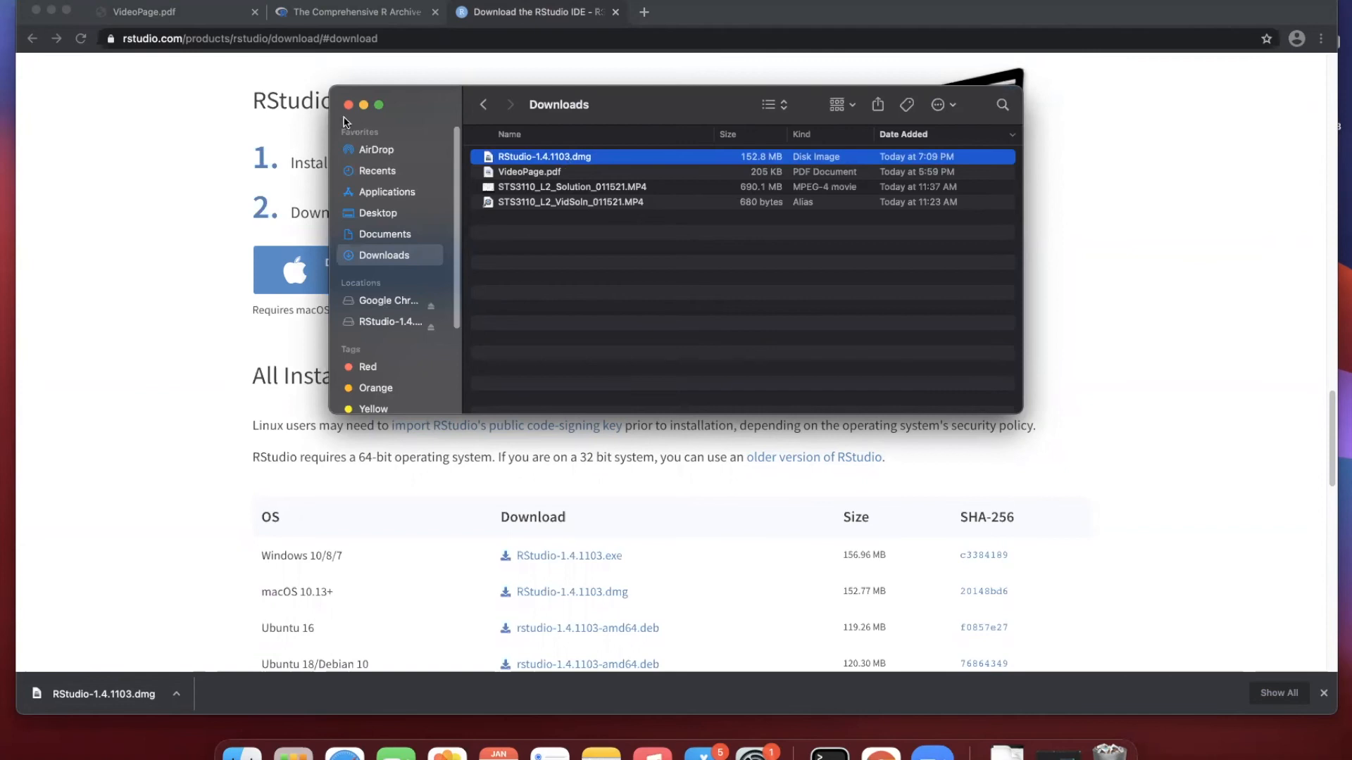
click(348, 105)
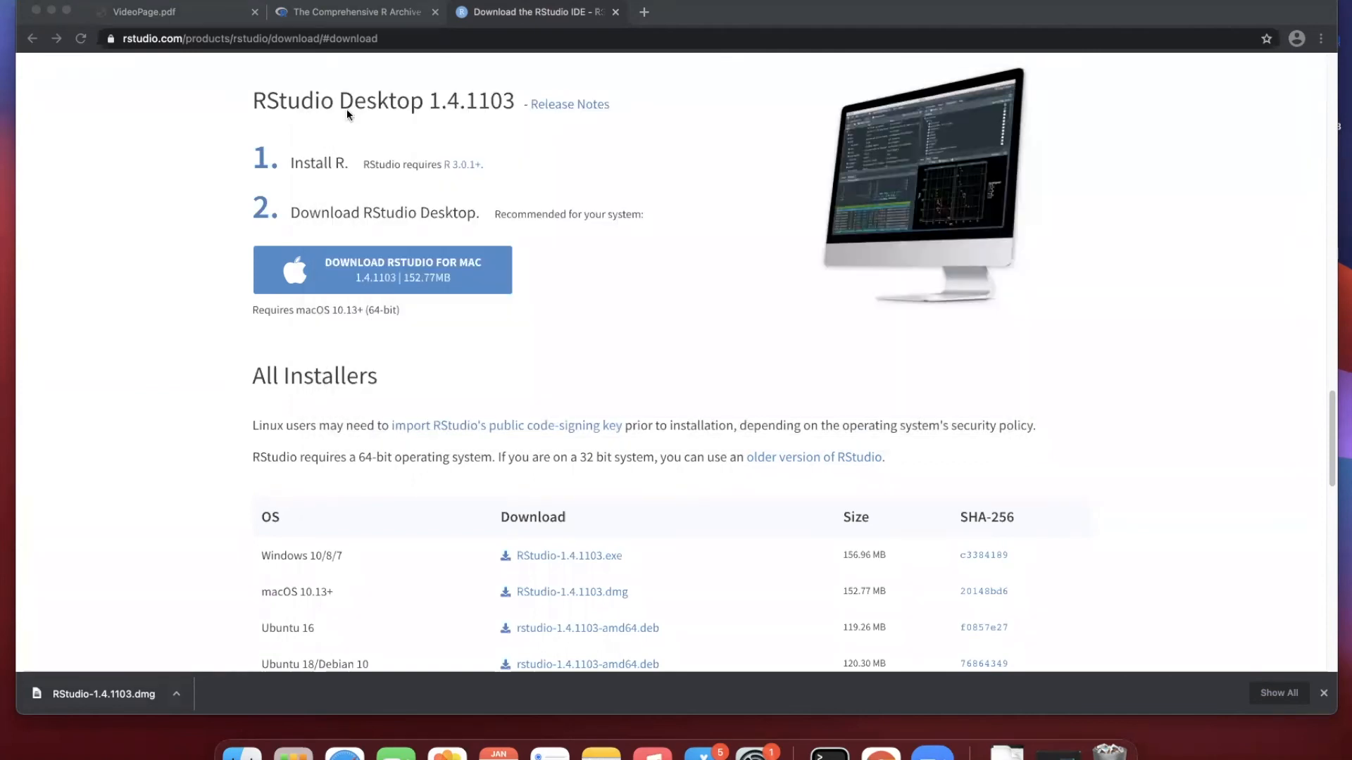
- Open the downloaded RStudio-1.4.1103.dmg, copy RStudio into the Applications folder, and close the disk image window
click(177, 695)
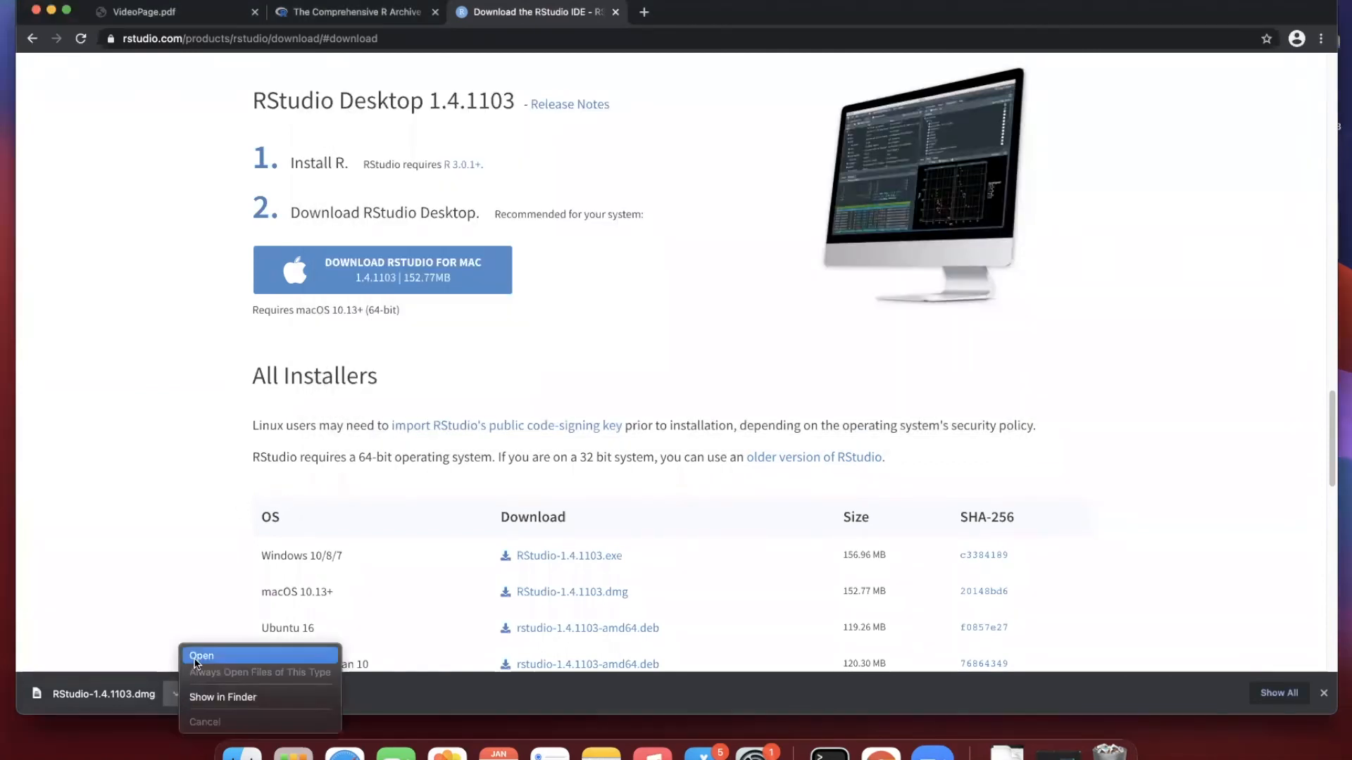
click(194, 659)
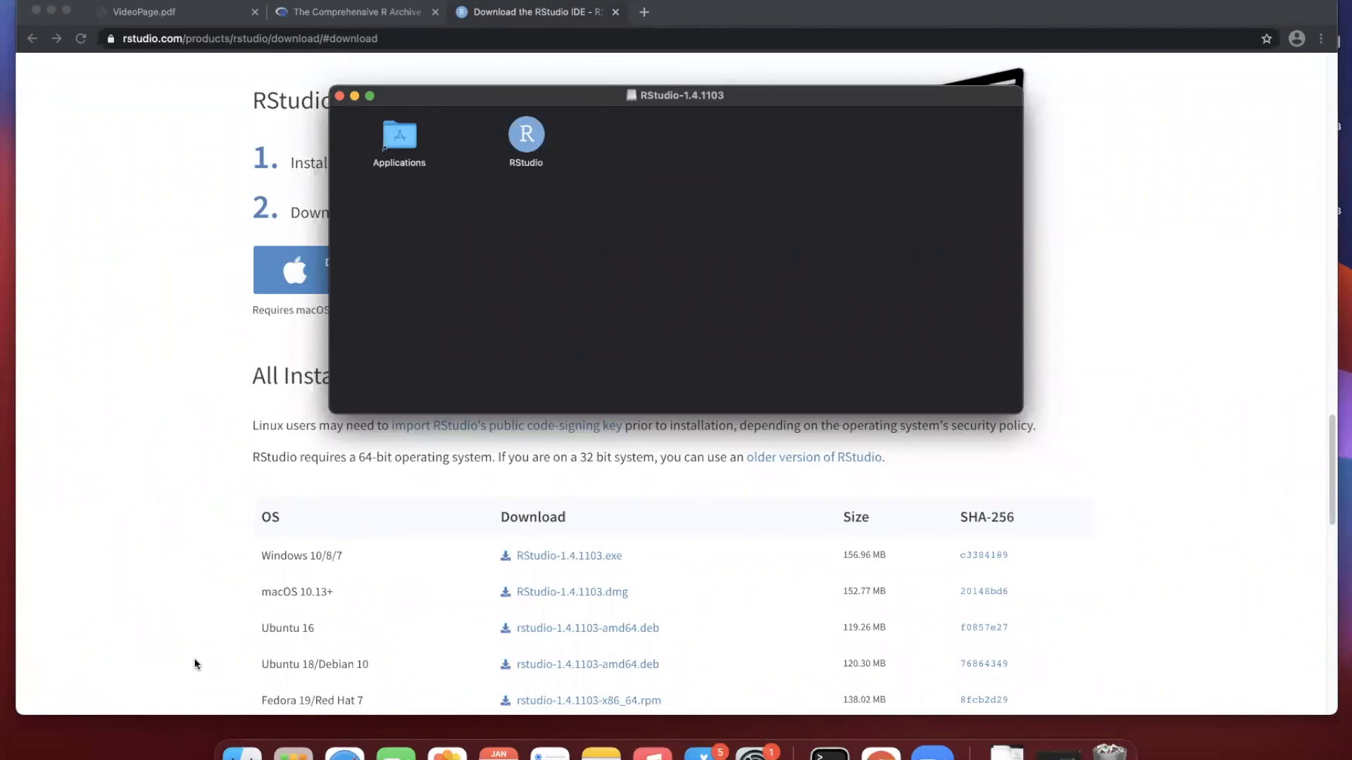
drag(526, 138, 401, 148)
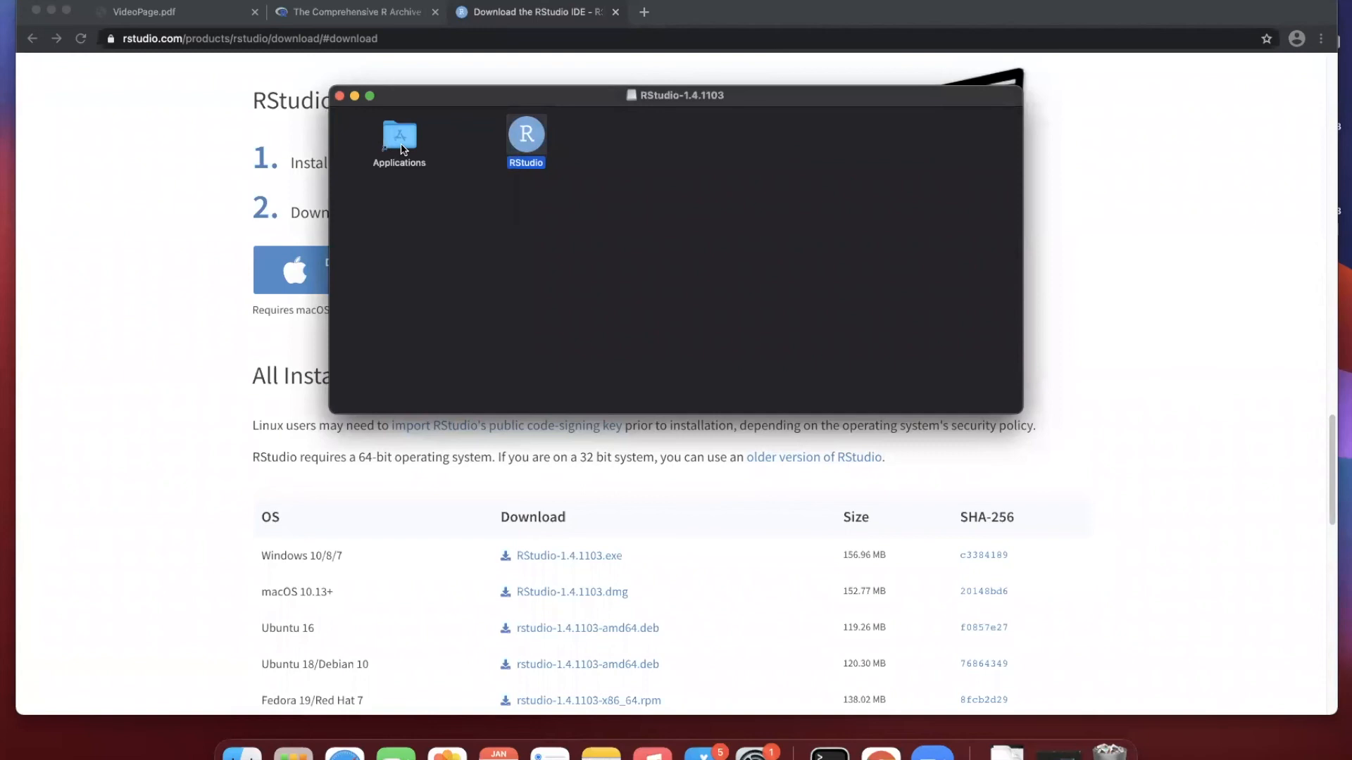
click(338, 95)
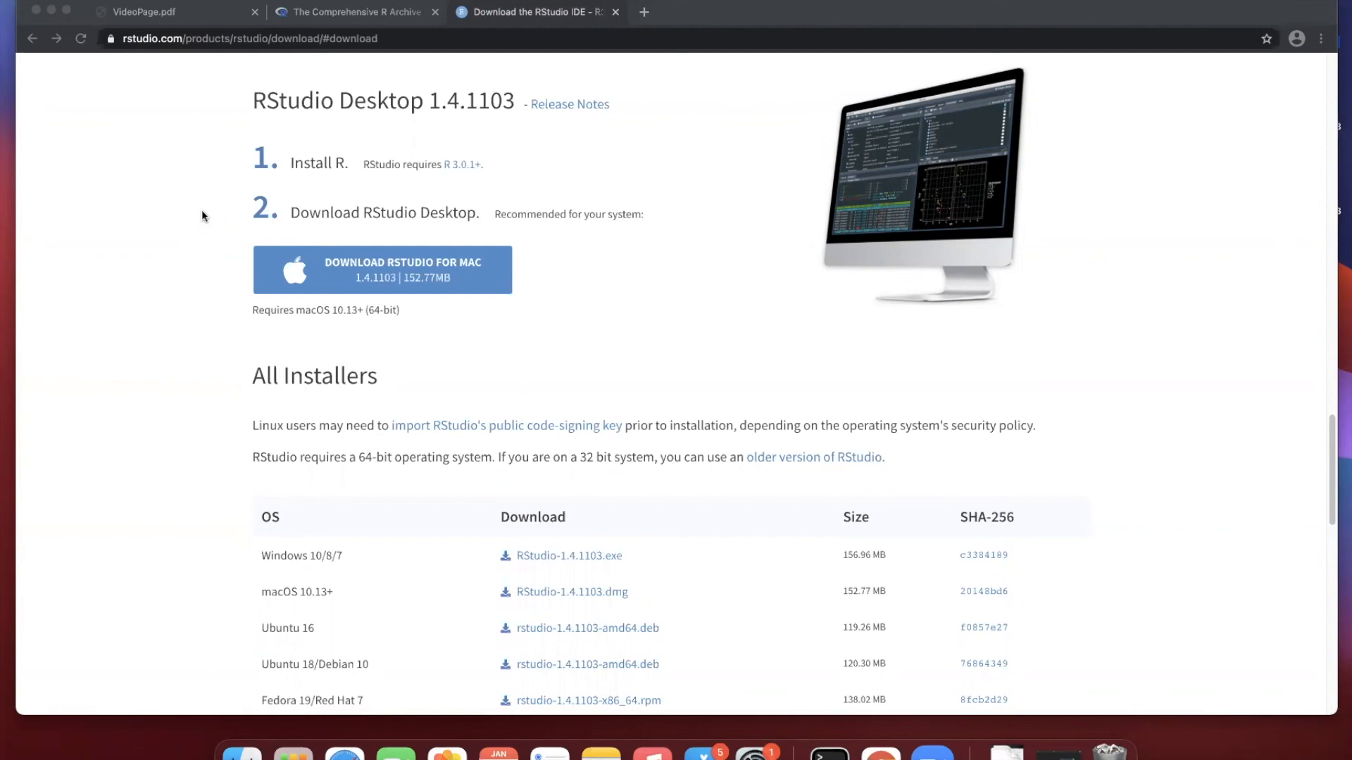
- Find RStudio with a Spotlight search for "rstudio" and launch it, approving the opening of the internet-downloaded app
key(super+space)
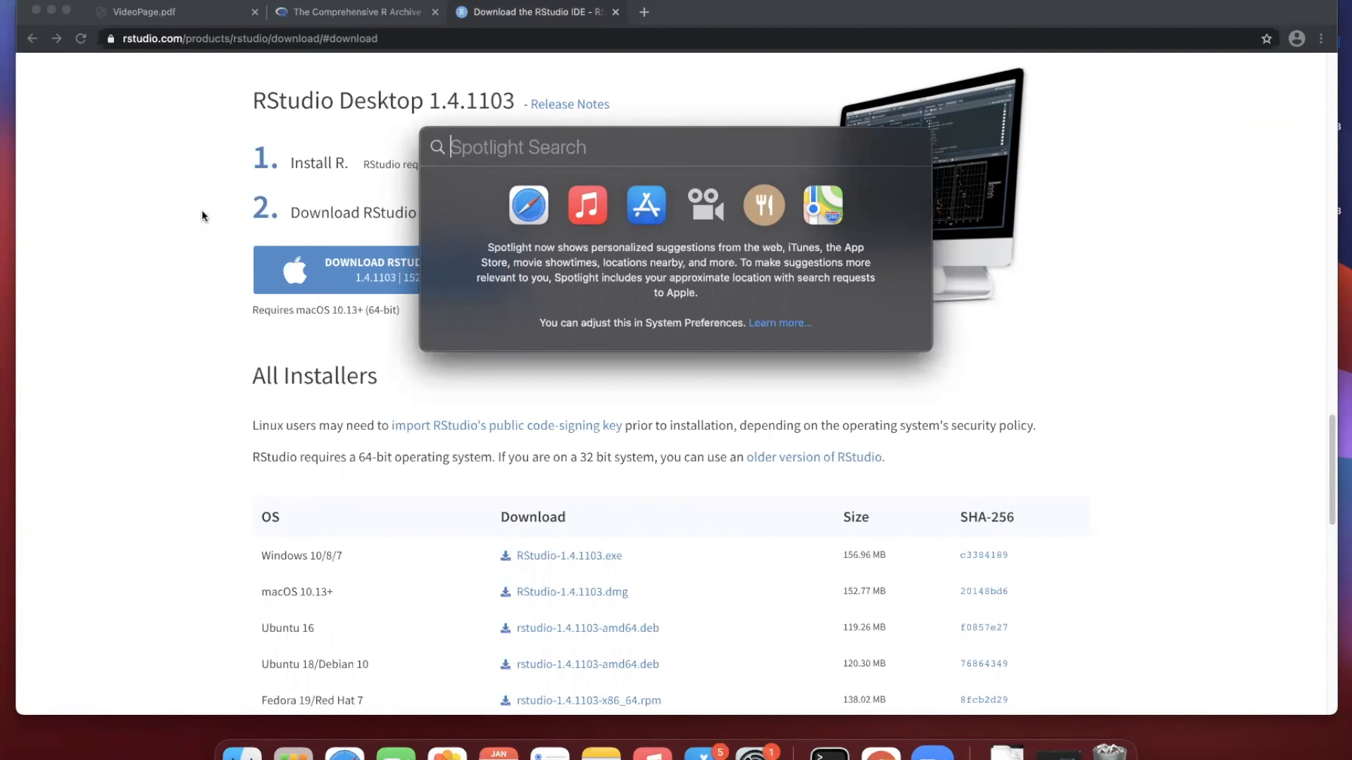
text(rstudio)
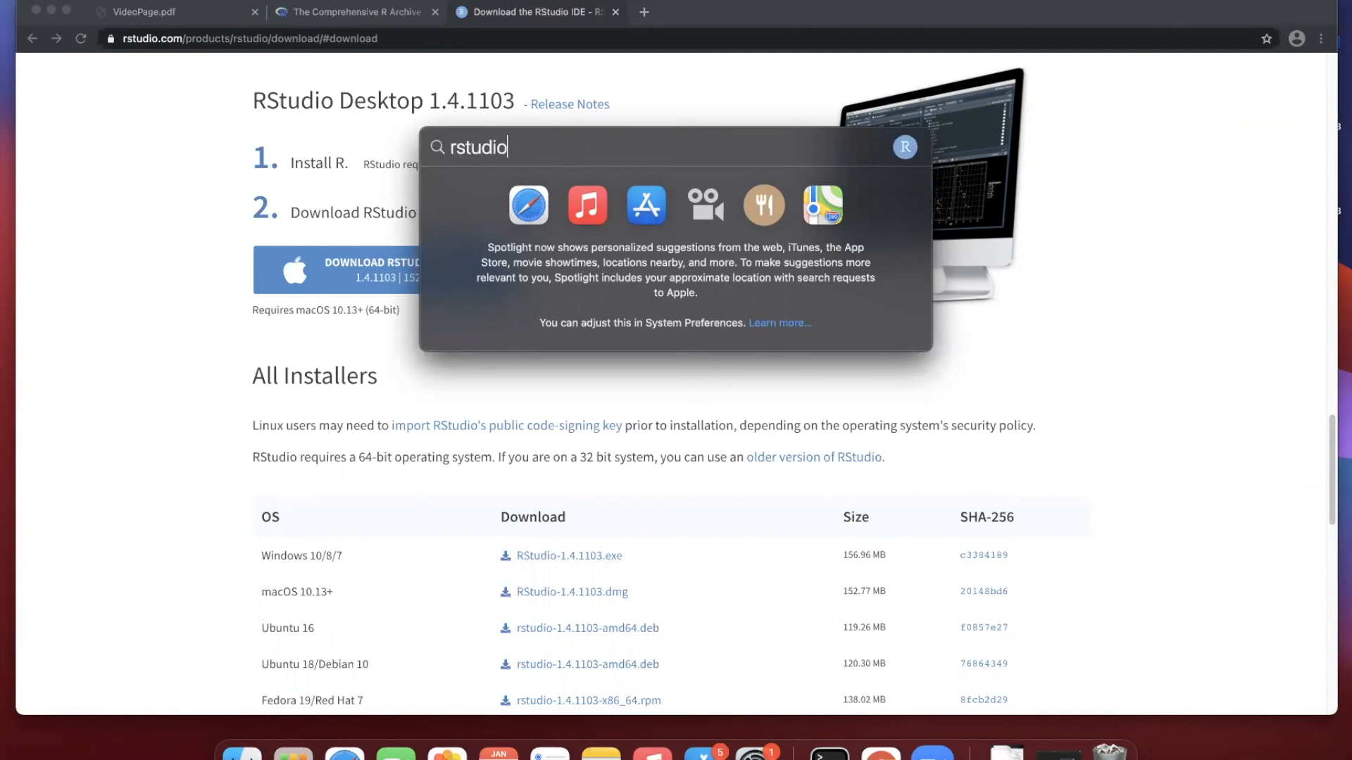
key(Return)
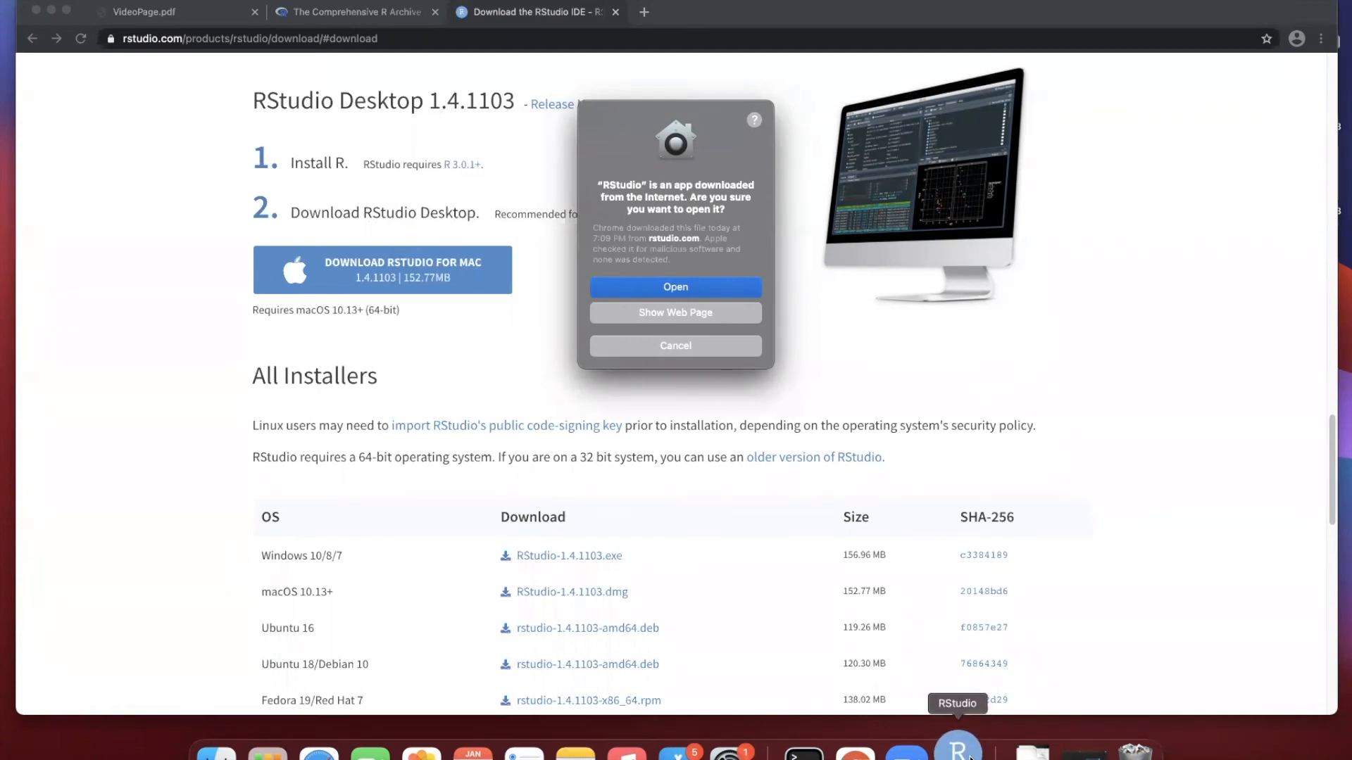
click(701, 293)
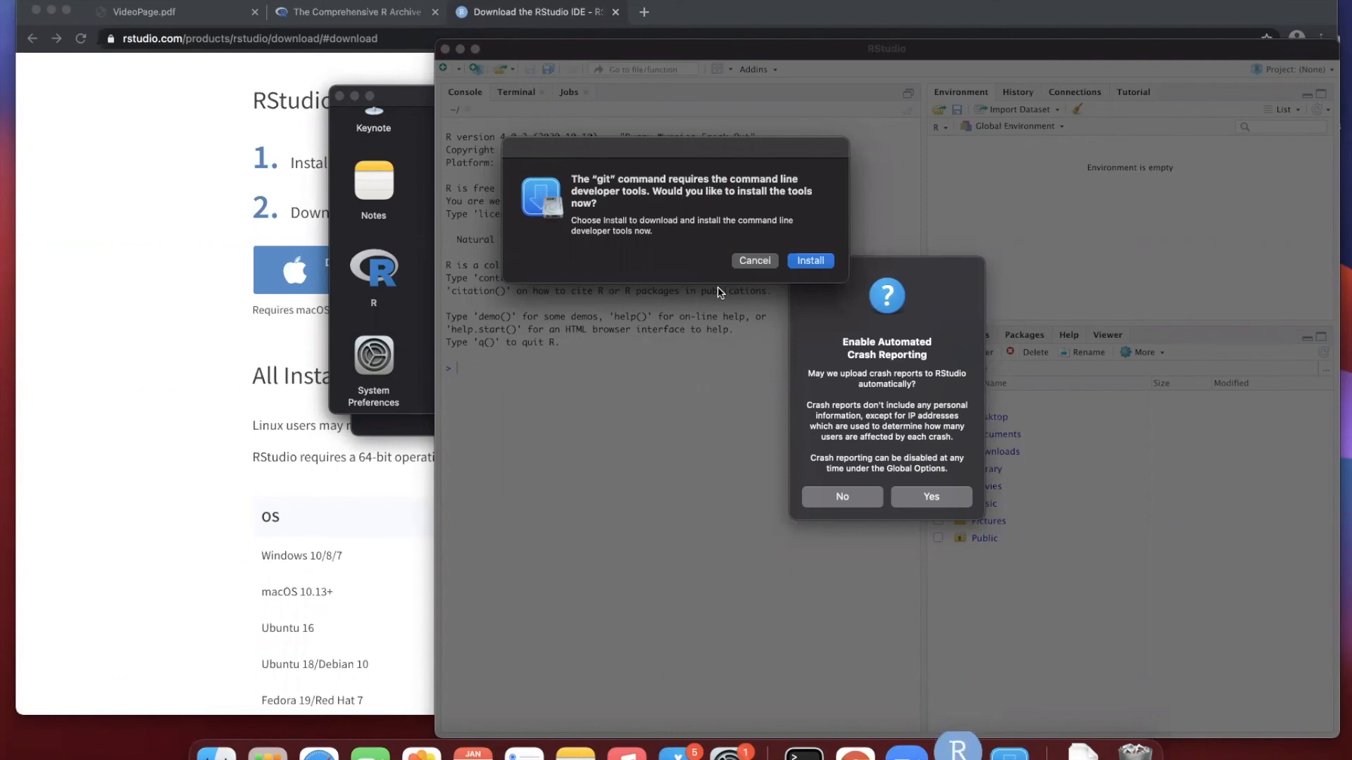
click(819, 265)
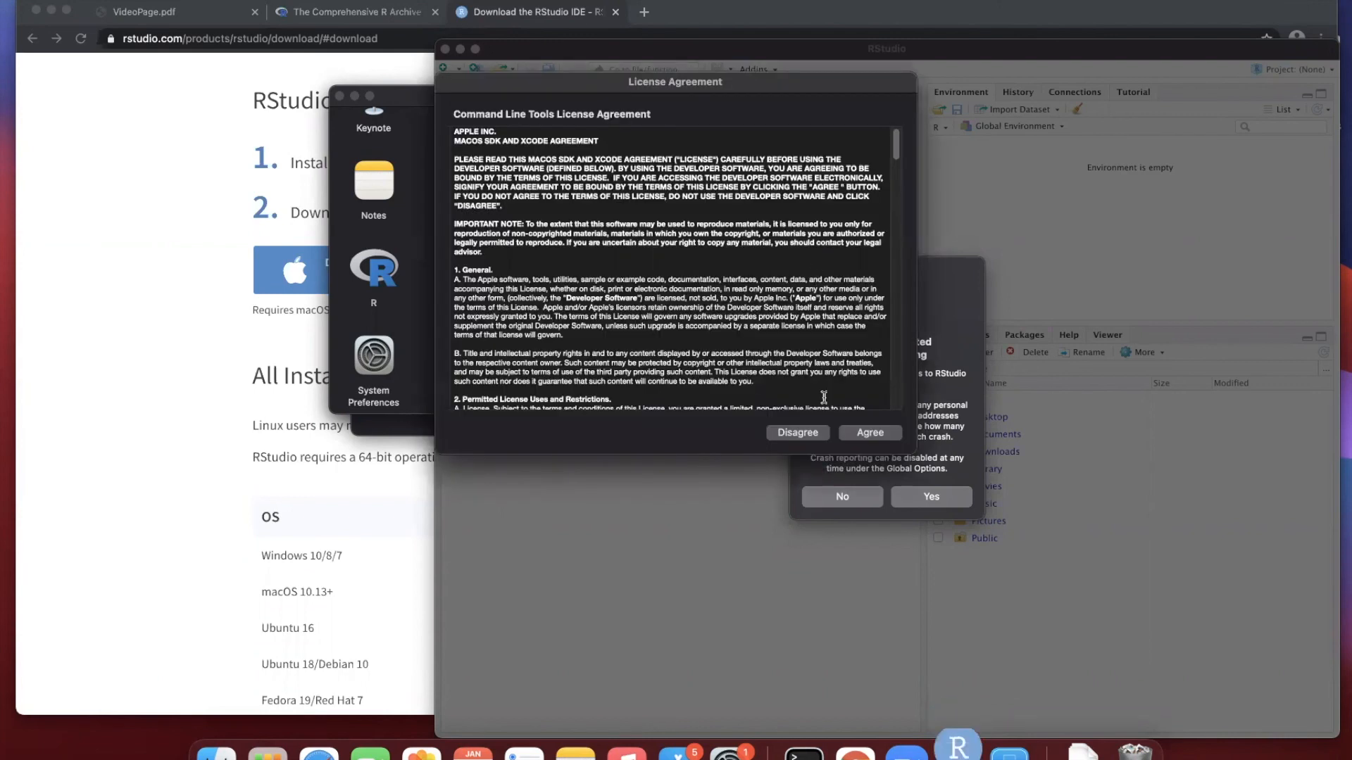
click(869, 432)
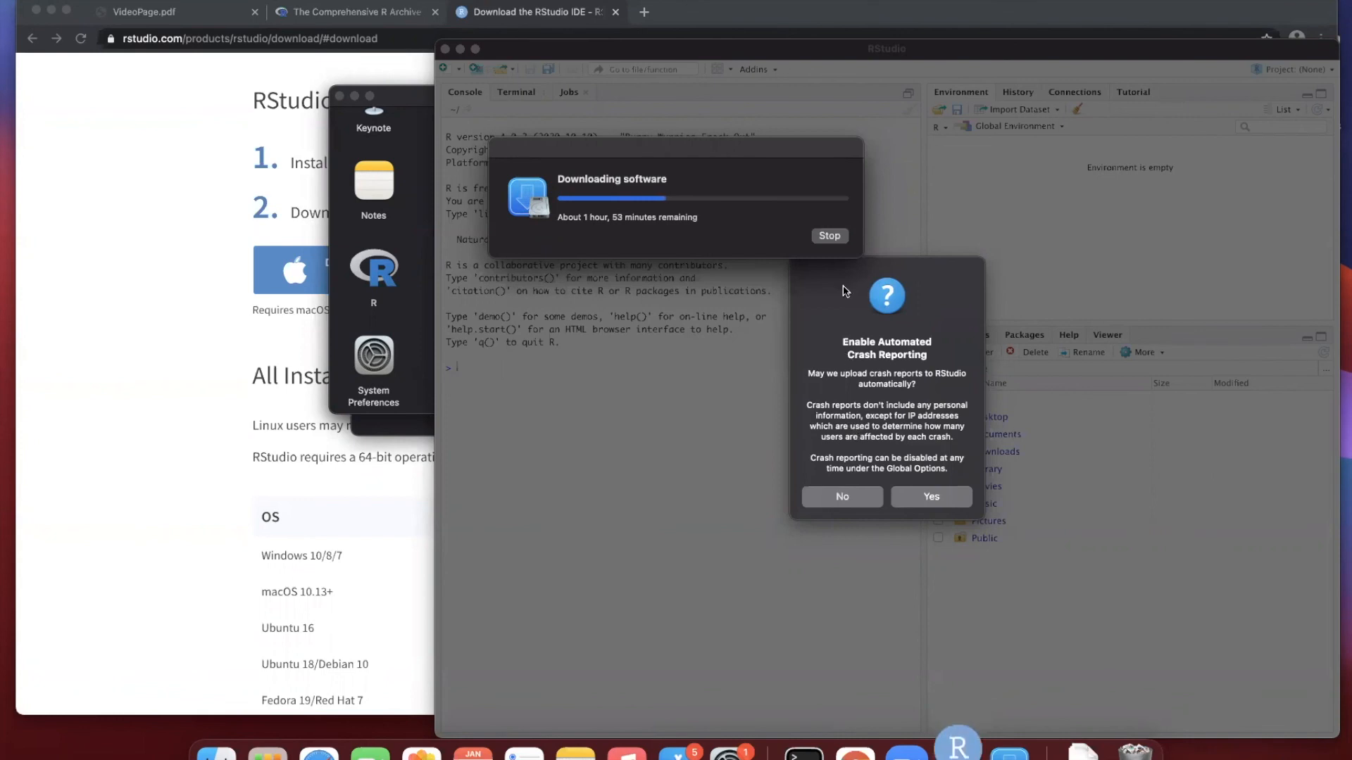
click(831, 237)
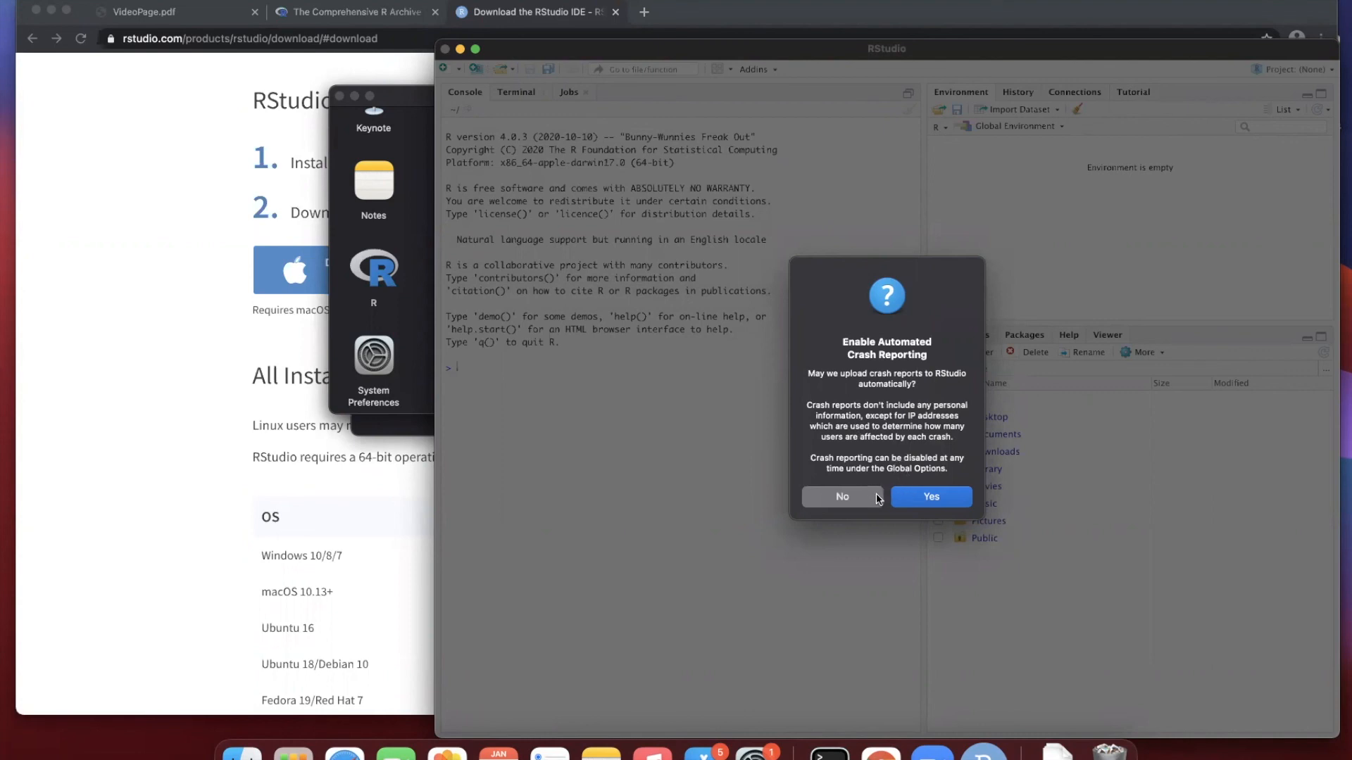
- Allow RStudio to upload crash reports automatically
click(940, 498)
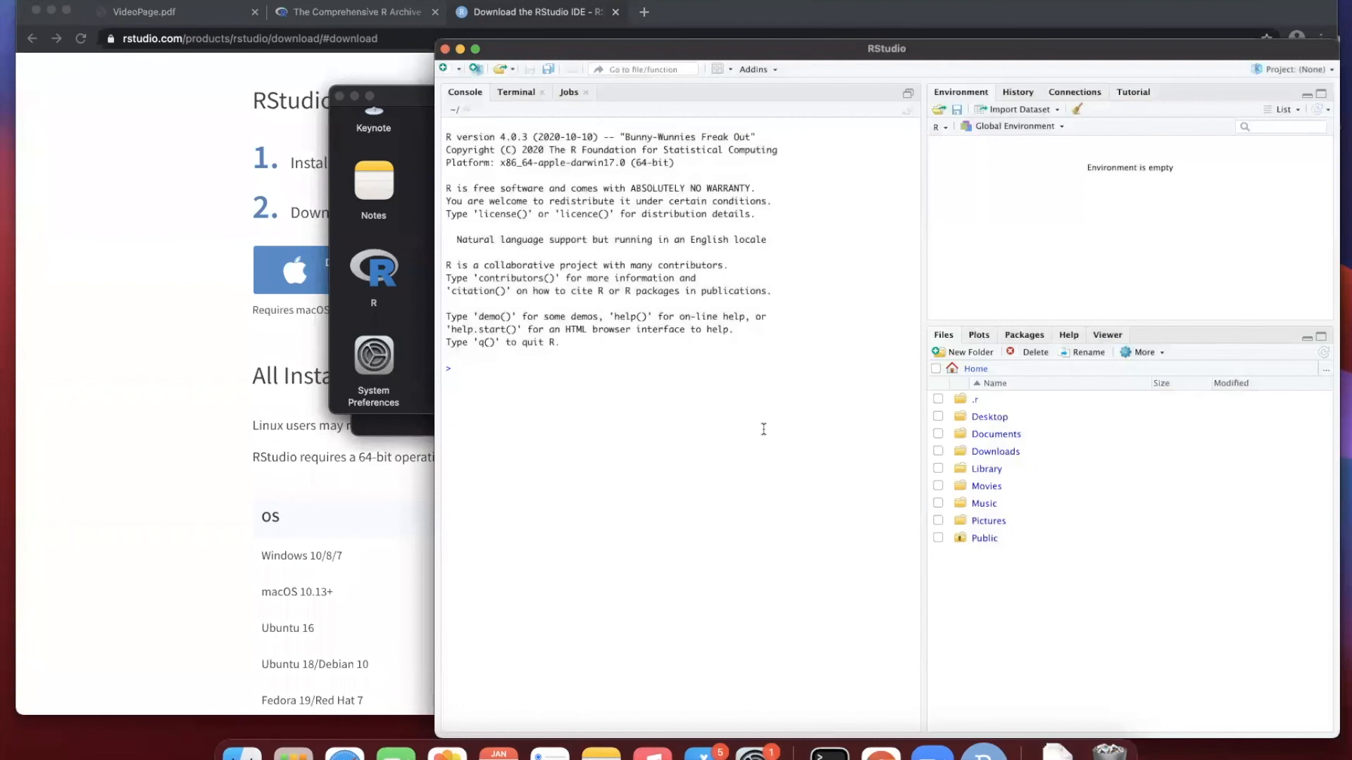